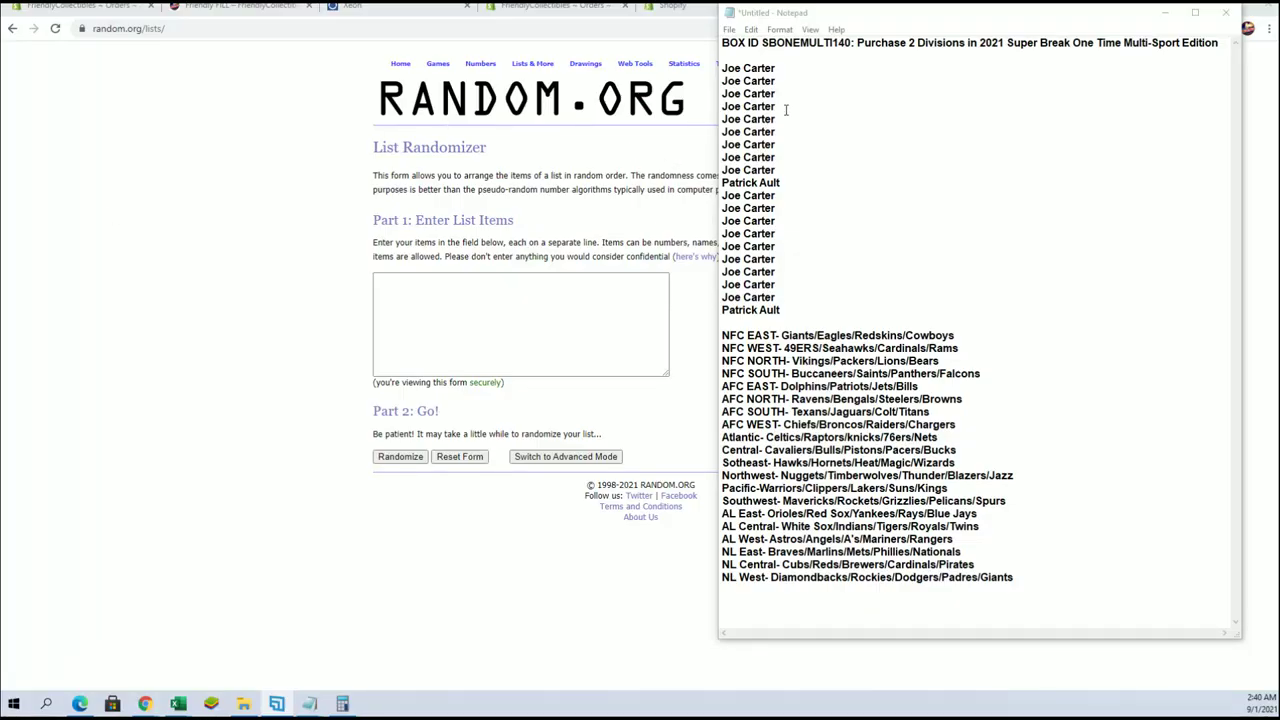
Copy the 20 owner names from Notepad into the RANDOM.ORG List Randomizer box
{"action": "left_click_drag", "start_coordinate": [722, 68], "coordinate": [806, 305]}
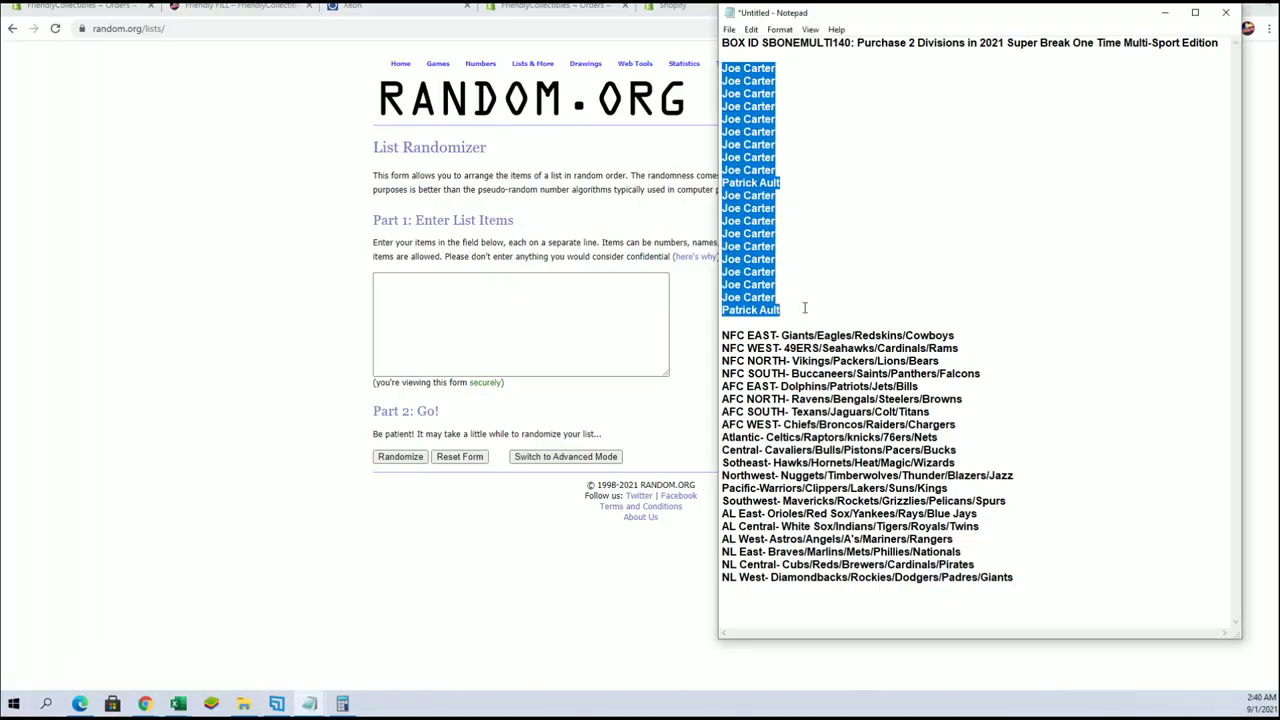
{"action": "right_click", "coordinate": [803, 216]}
{"action": "left_click", "coordinate": [846, 256]}
{"action": "right_click", "coordinate": [565, 342]}
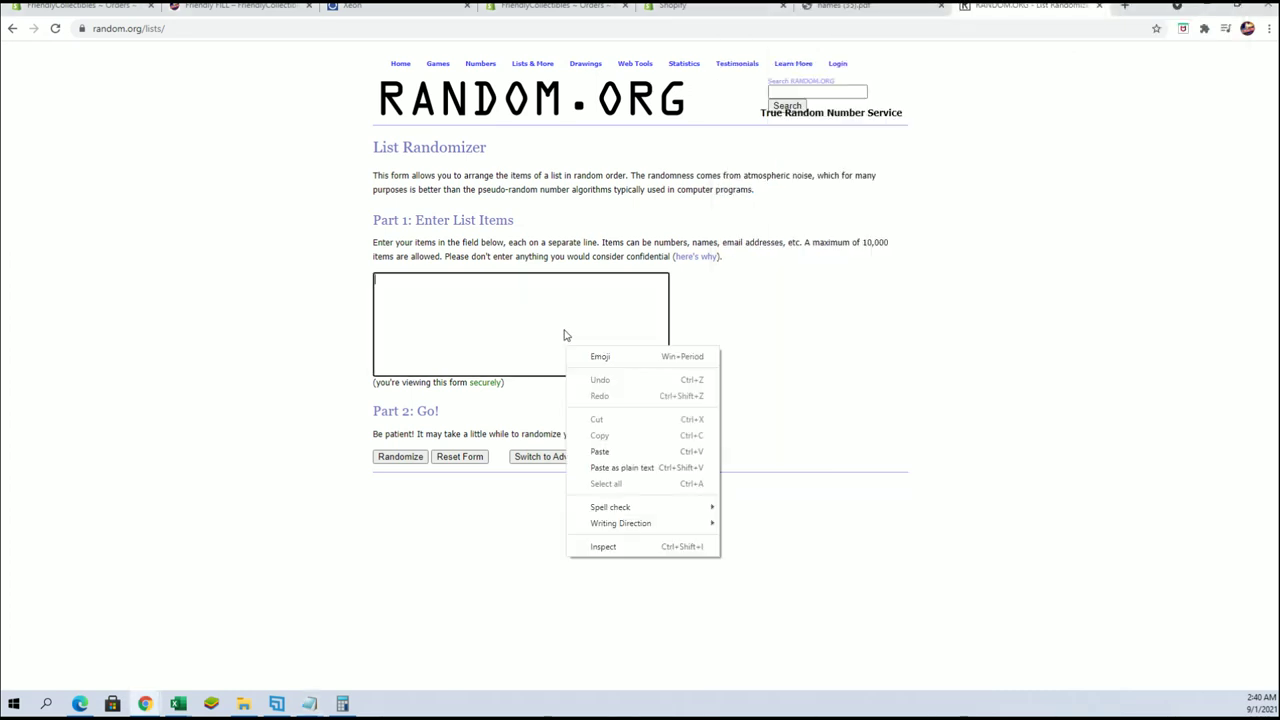
{"action": "left_click", "coordinate": [616, 451]}
Randomize the owner list and reshuffle it until it reads 7 randomizations
{"action": "left_click", "coordinate": [403, 459]}
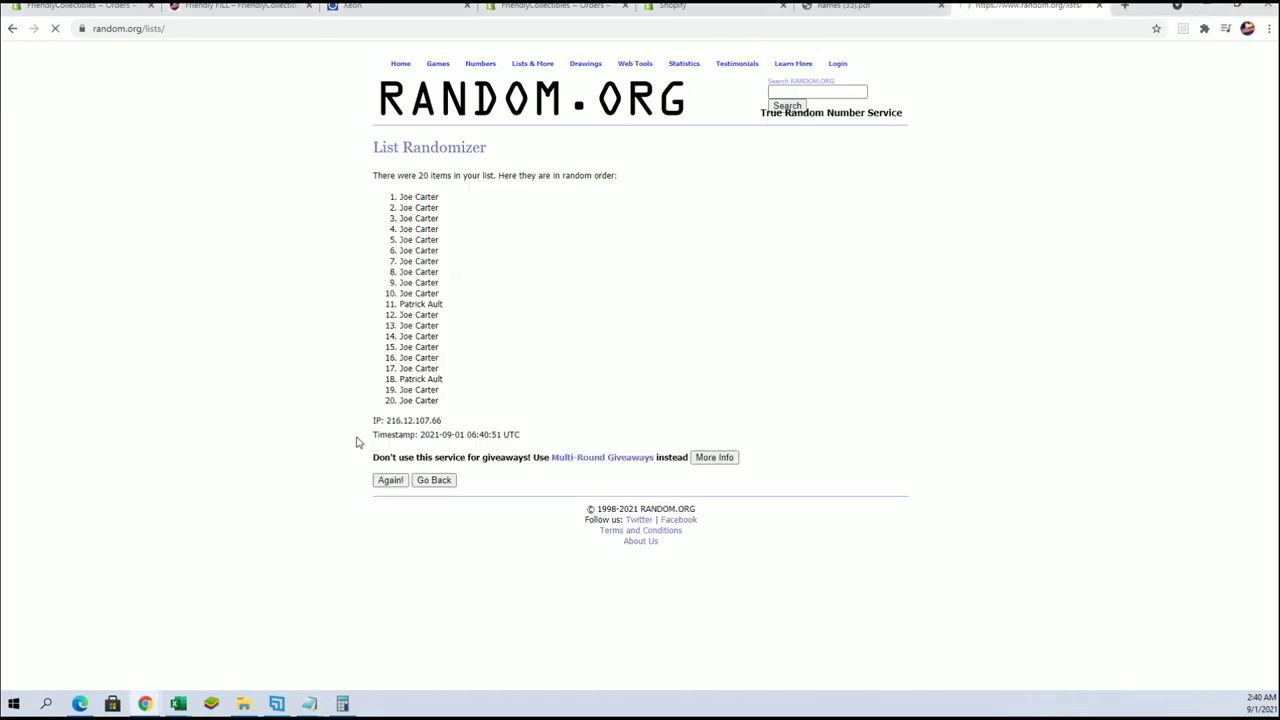
{"action": "left_click", "coordinate": [381, 486]}
{"action": "left_click", "coordinate": [385, 506]}
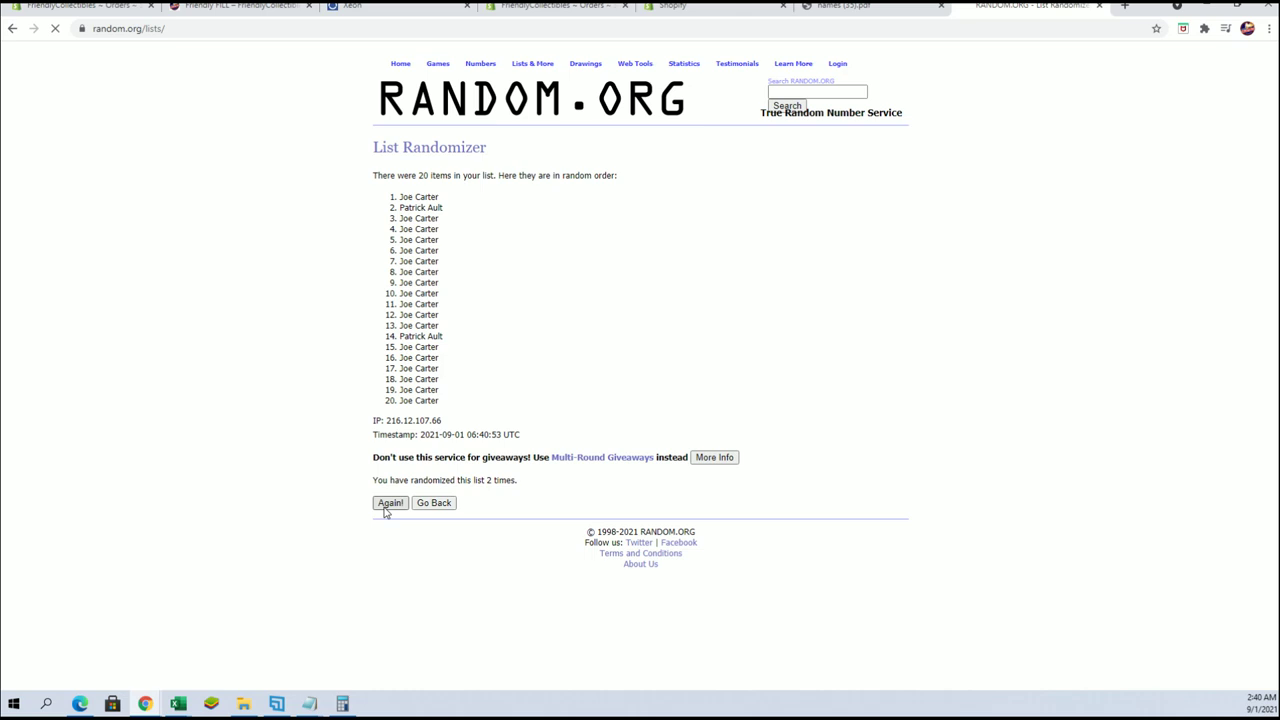
{"action": "left_click", "coordinate": [386, 505]}
{"action": "left_click", "coordinate": [386, 505]}
{"action": "left_click", "coordinate": [385, 507]}
{"action": "left_click", "coordinate": [385, 507]}
Select the 20 shuffled names and bring the Excel spreadsheet to the front
{"action": "mouse_move", "coordinate": [398, 198]}
{"action": "left_mouse_down"}
{"action": "mouse_move", "coordinate": [477, 374]}
{"action": "mouse_move", "coordinate": [474, 405]}
{"action": "left_mouse_up"}
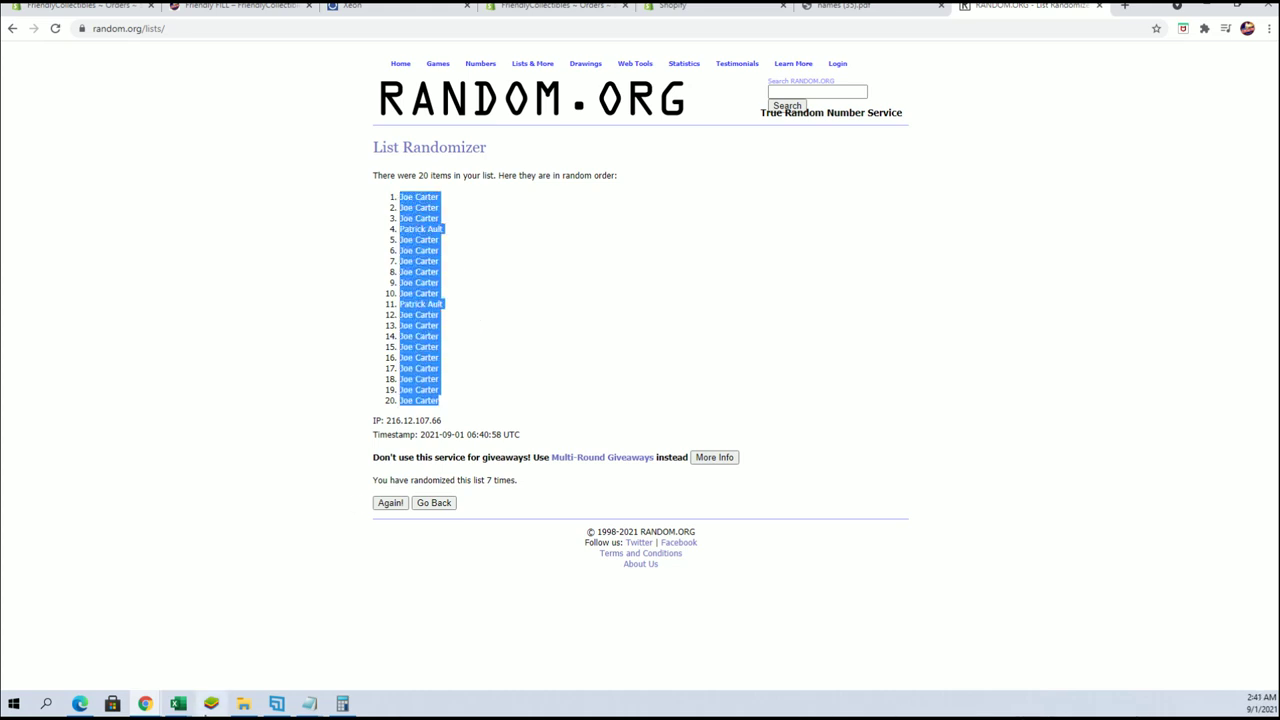
{"action": "left_click", "coordinate": [180, 706]}
{"action": "left_click", "coordinate": [427, 420]}
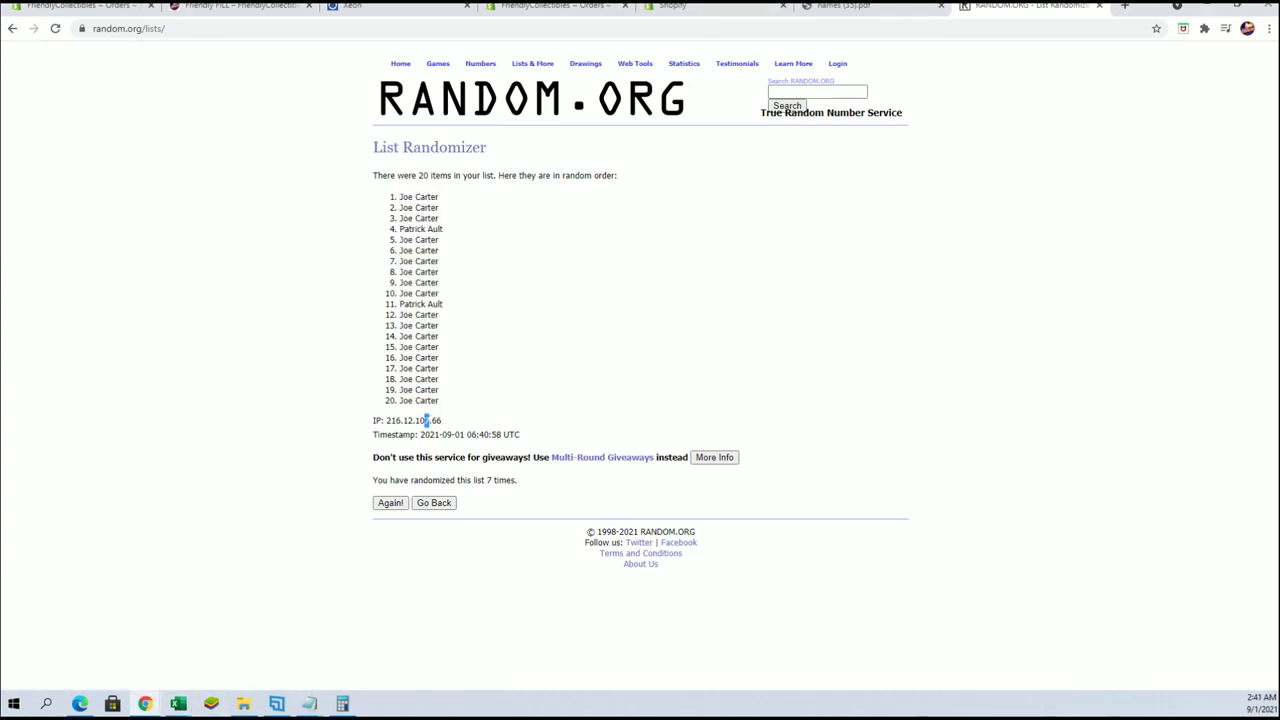
{"action": "left_click", "coordinate": [178, 703]}
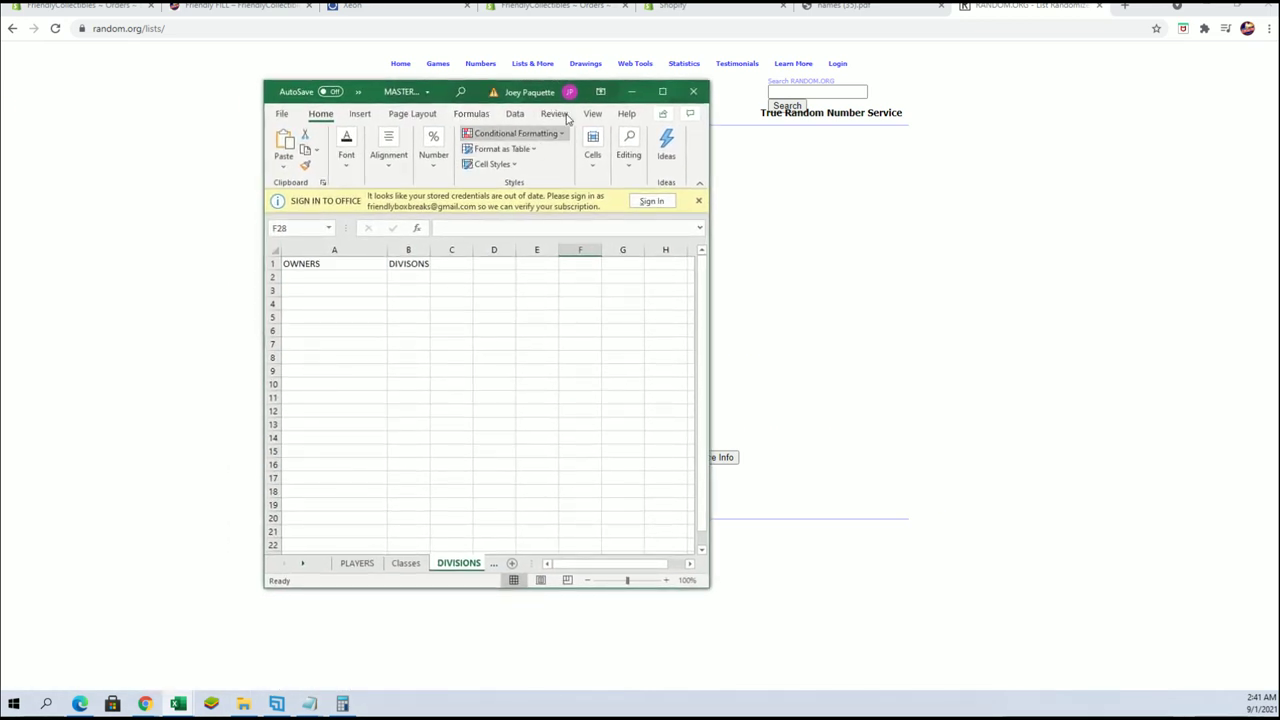
Maximize Excel and paste the shuffled owner names into A2 as plain text
{"action": "left_click", "coordinate": [662, 91]}
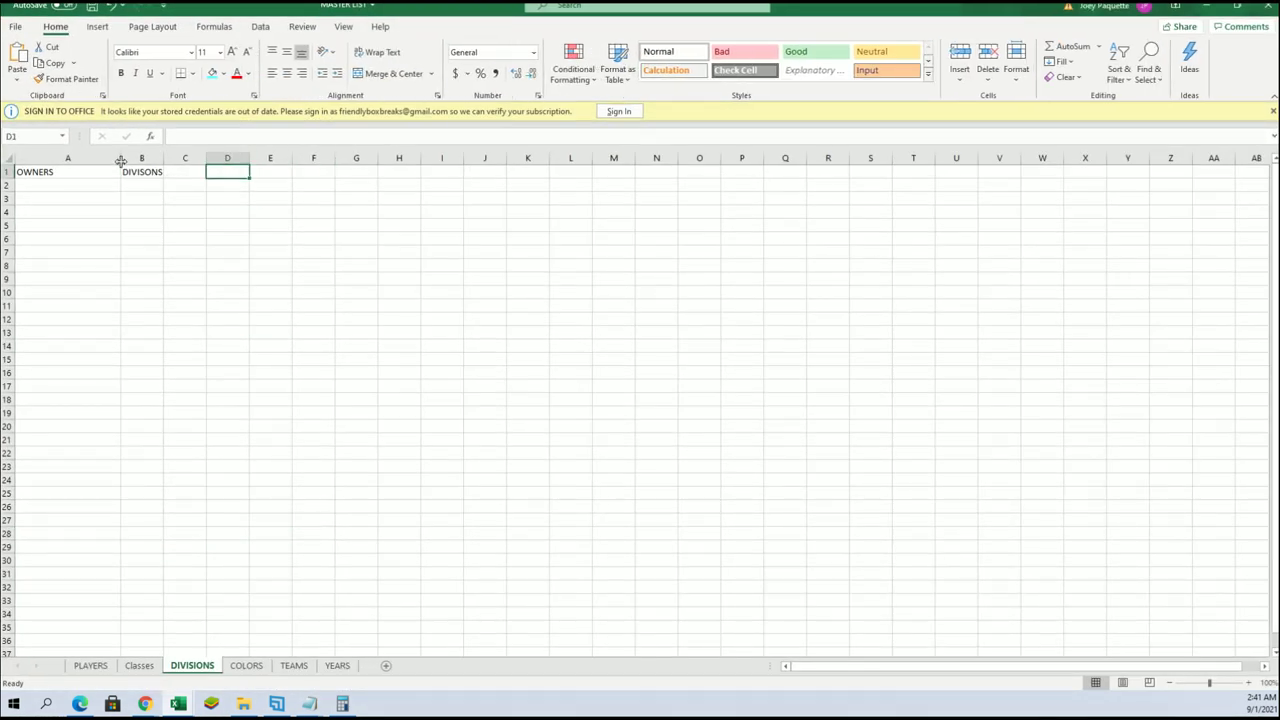
{"action": "left_click", "coordinate": [1272, 111]}
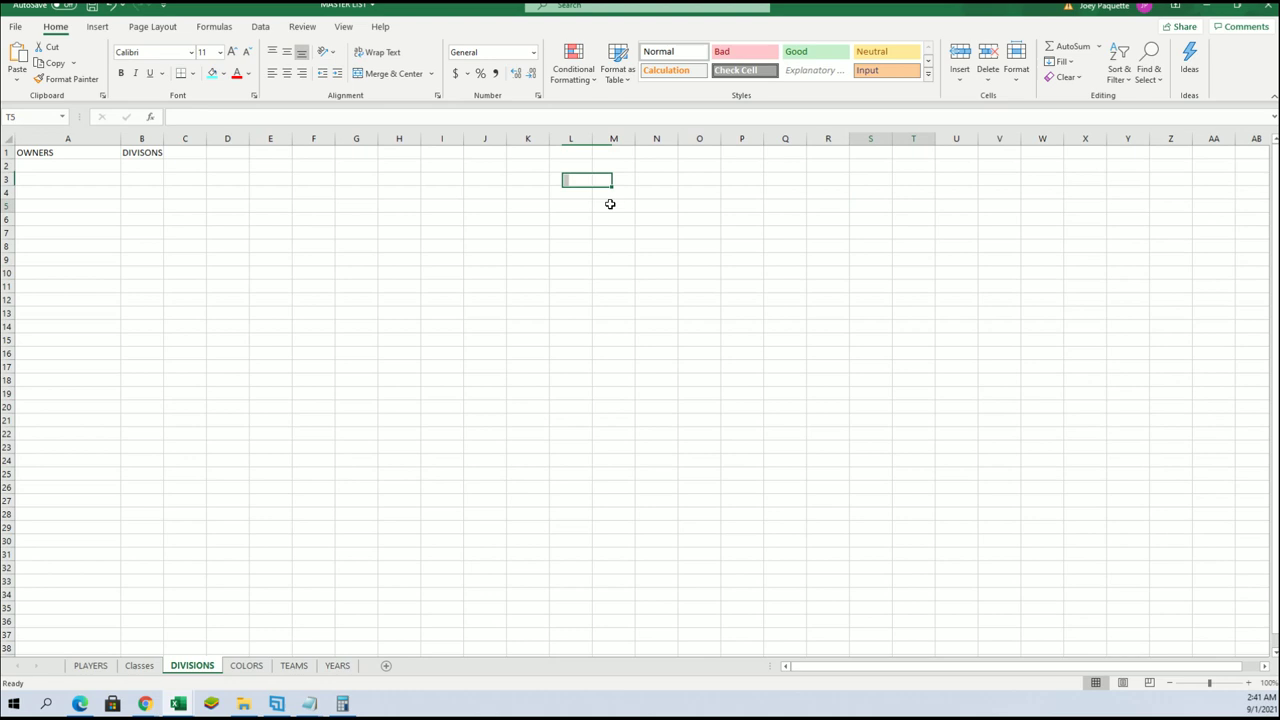
{"action": "right_click", "coordinate": [71, 173]}
{"action": "left_click", "coordinate": [118, 256]}
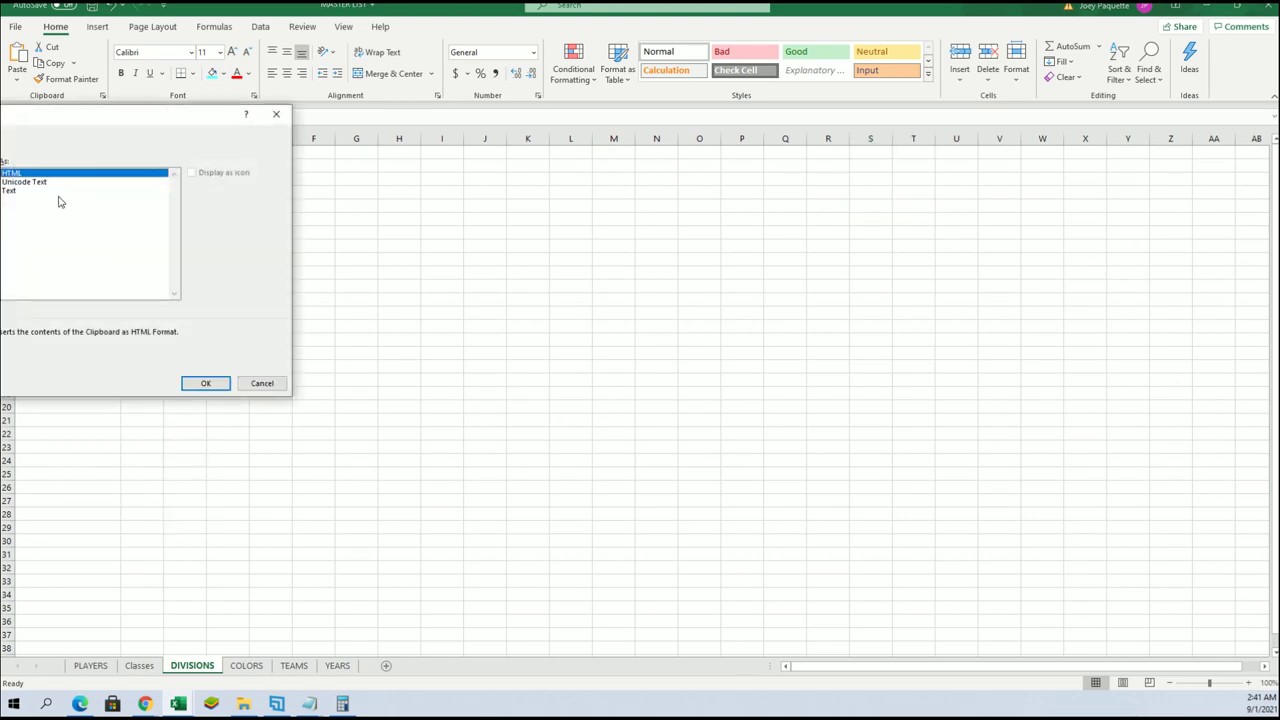
{"action": "left_click", "coordinate": [60, 190]}
{"action": "left_click", "coordinate": [205, 383]}
{"action": "left_click", "coordinate": [185, 258]}
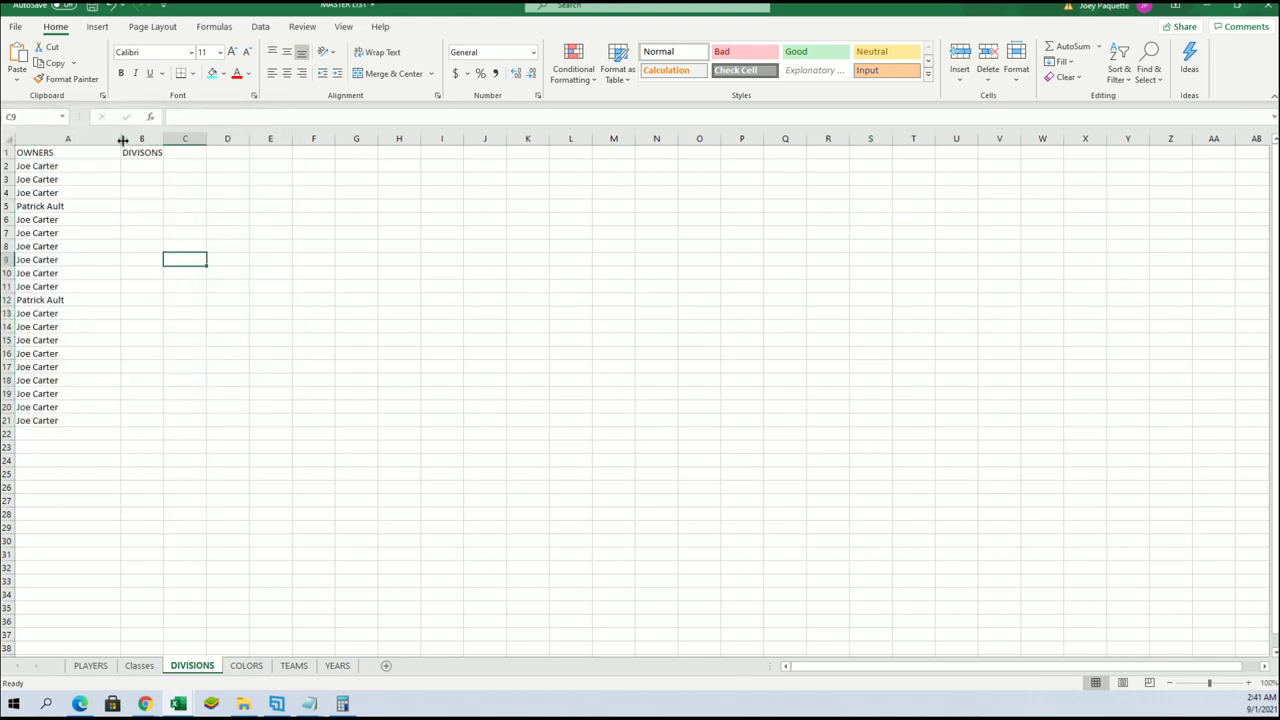
Autofit column A to the names, widen column B, and select cell B2
{"action": "double_click", "coordinate": [120, 138]}
{"action": "left_click_drag", "start_coordinate": [110, 138], "coordinate": [252, 140]}
{"action": "left_click", "coordinate": [131, 154]}
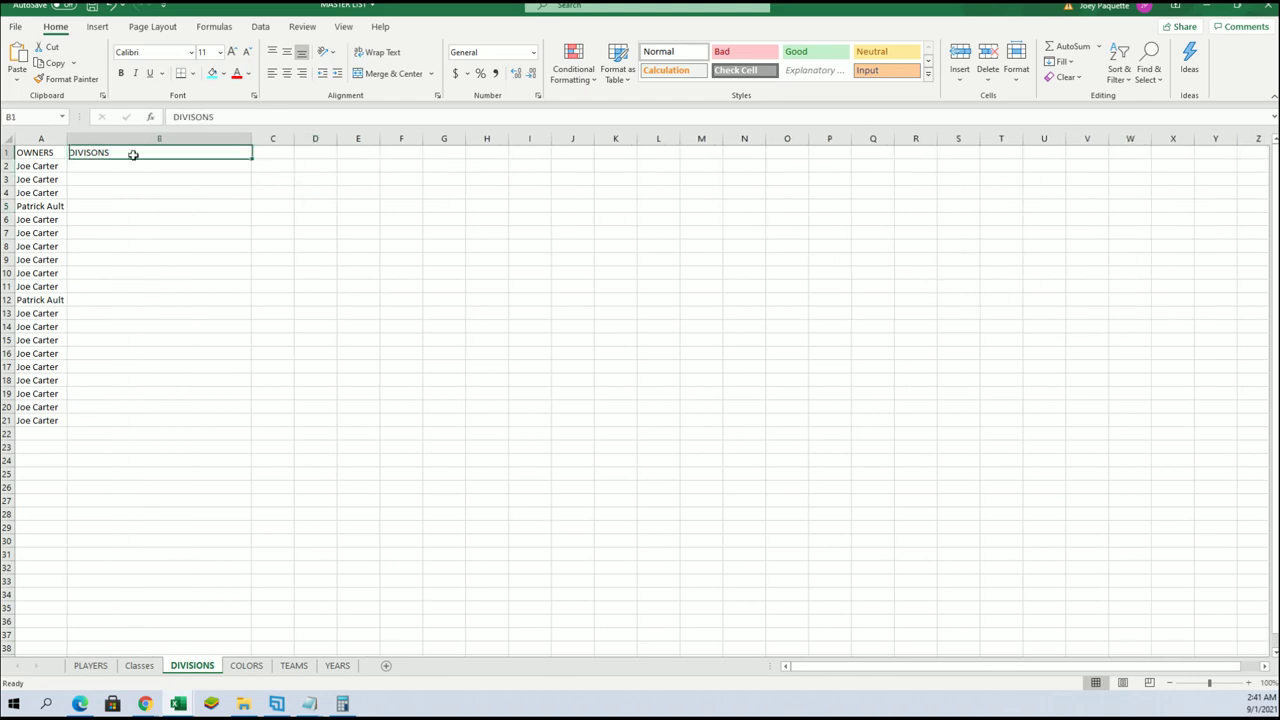
{"action": "left_click", "coordinate": [133, 173]}
Open a blank List Randomizer and copy the NFC East through NL West division lines from the notes
{"action": "left_click", "coordinate": [1208, 8]}
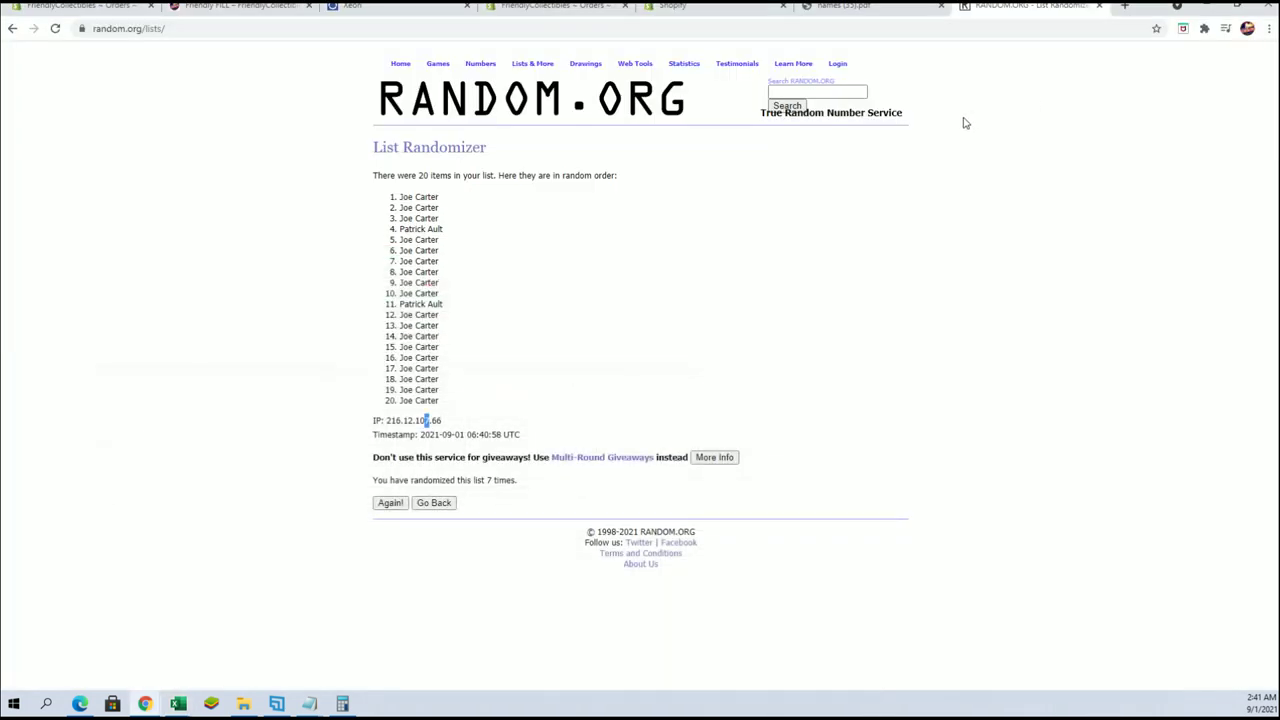
{"action": "left_click", "coordinate": [532, 63]}
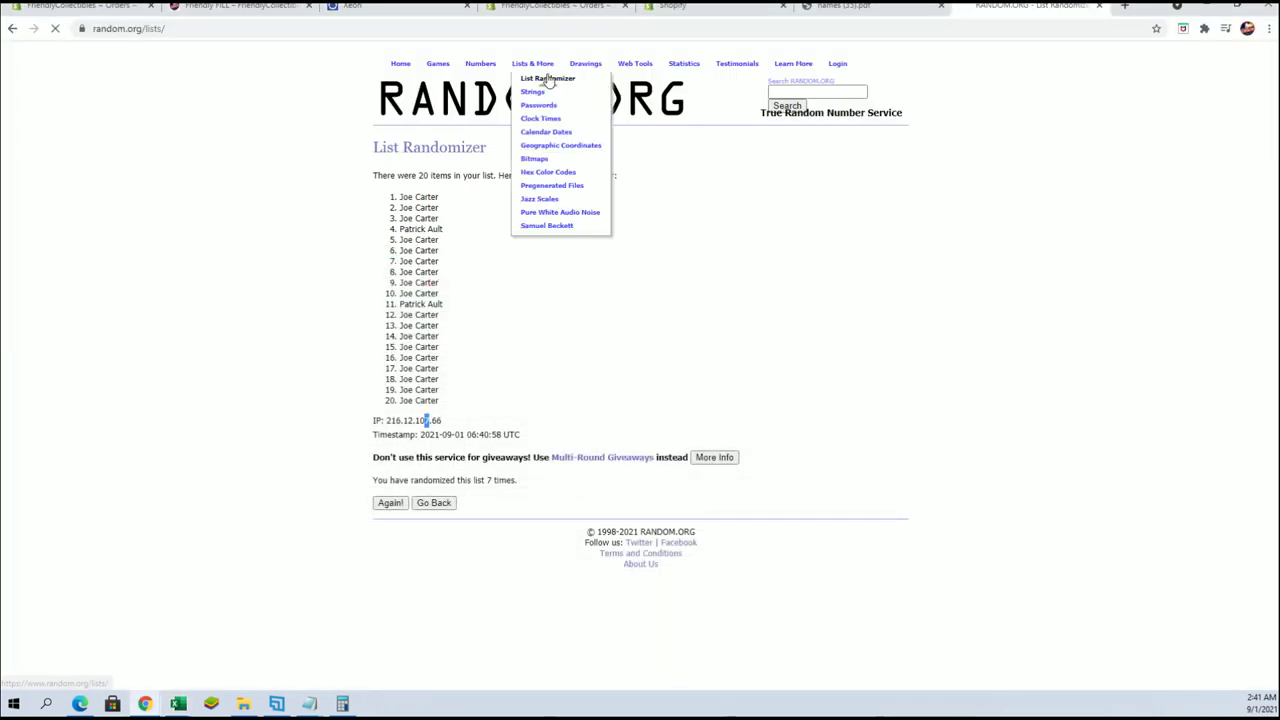
{"action": "mouse_move", "coordinate": [318, 705]}
{"action": "left_click", "coordinate": [338, 674]}
{"action": "left_click", "coordinate": [969, 587]}
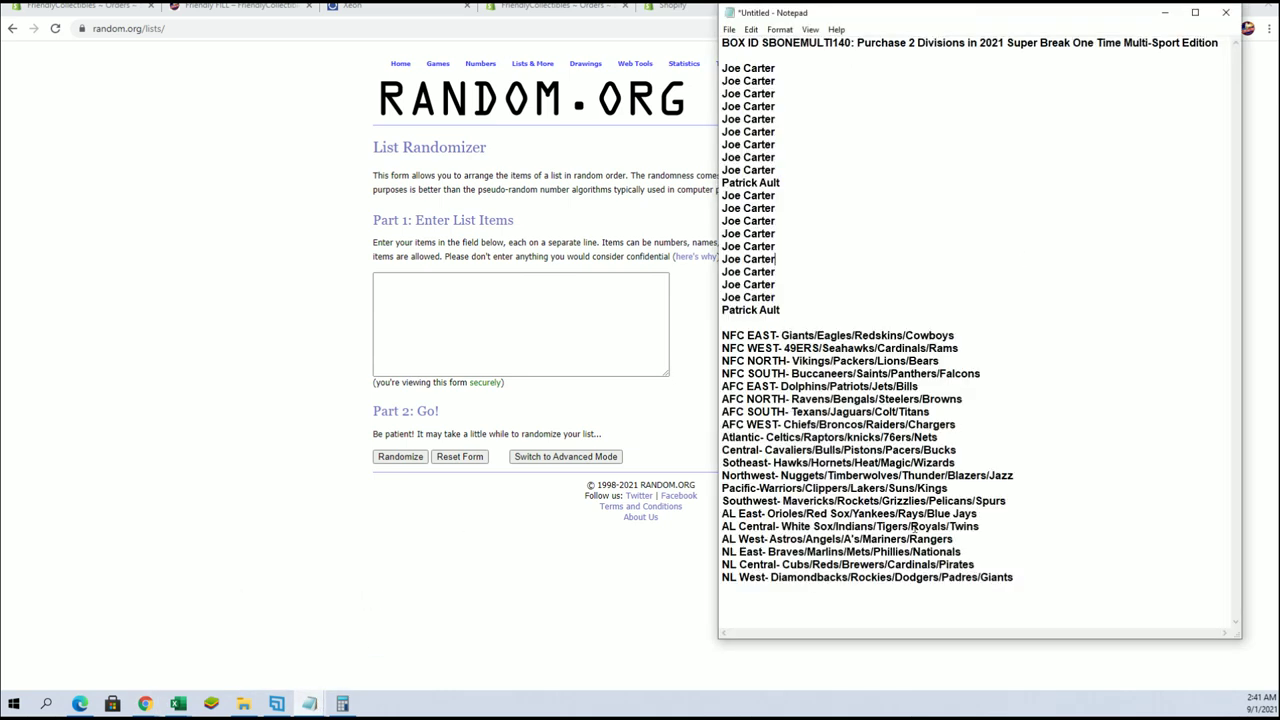
{"action": "mouse_move", "coordinate": [1027, 585]}
{"action": "left_mouse_down"}
{"action": "mouse_move", "coordinate": [735, 400]}
{"action": "mouse_move", "coordinate": [748, 345]}
{"action": "left_mouse_up"}
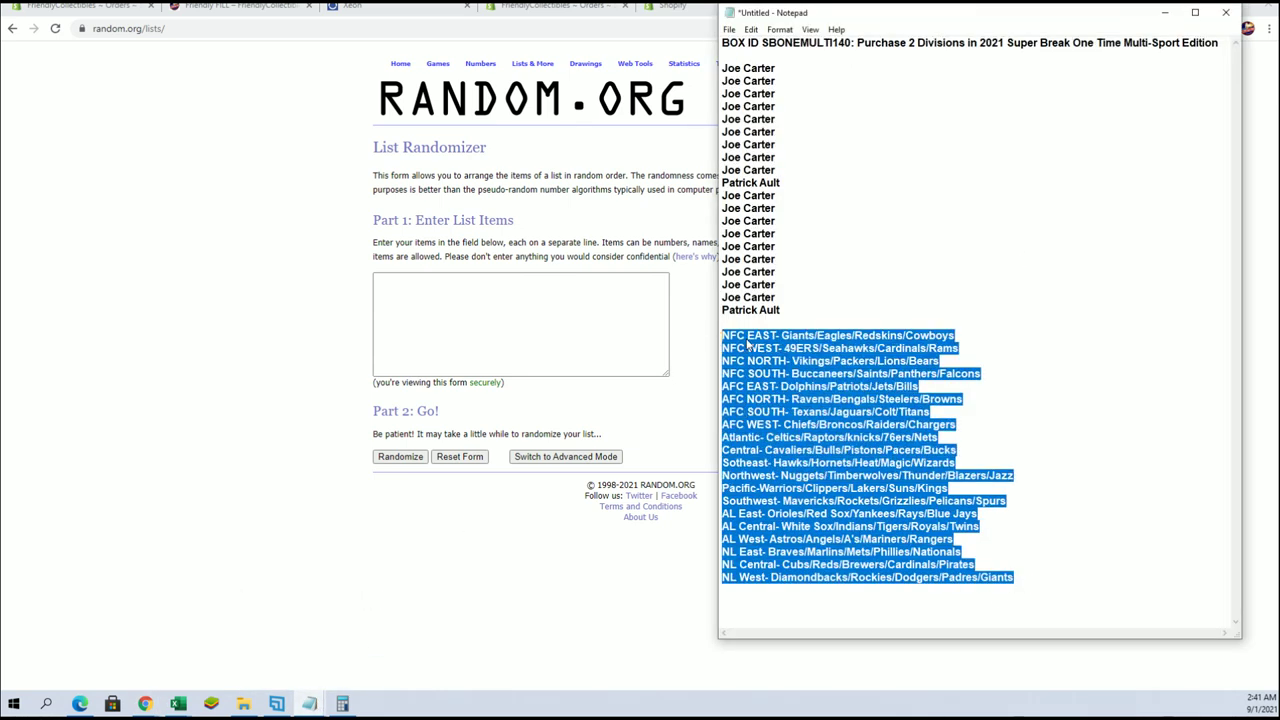
{"action": "right_click", "coordinate": [748, 345]}
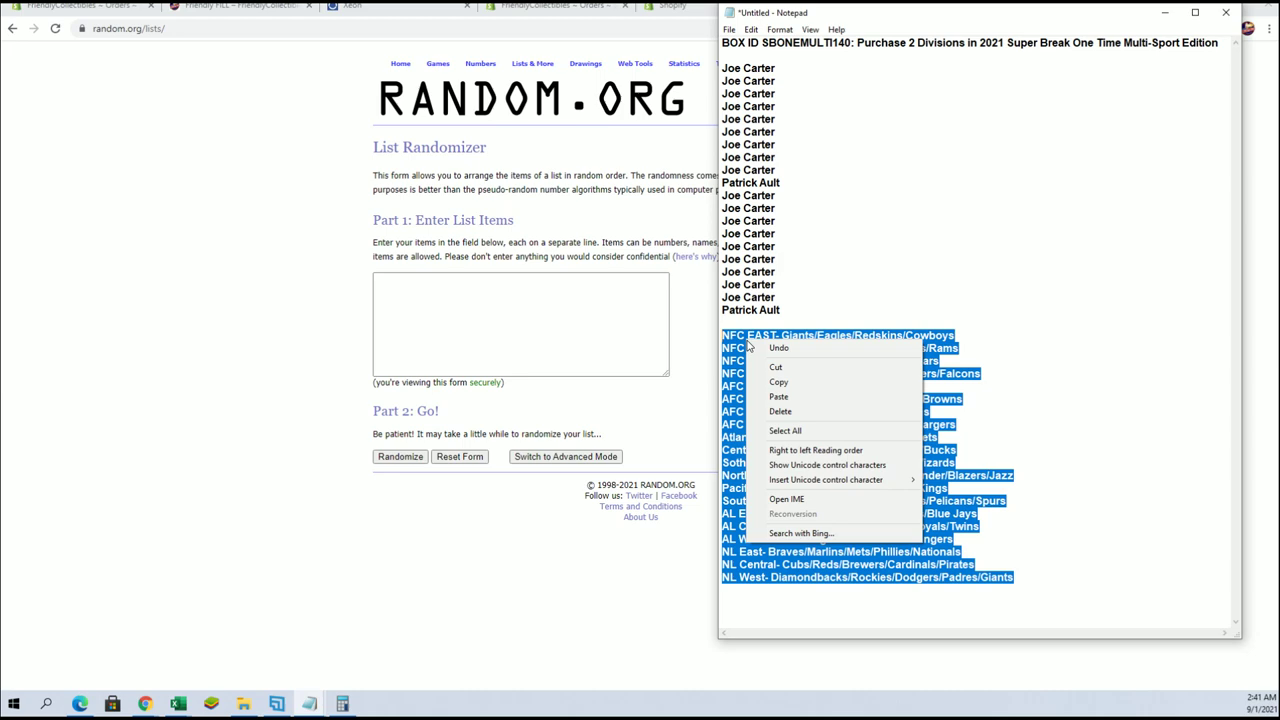
{"action": "left_click", "coordinate": [778, 382]}
Paste the divisions into the list box and shuffle them seven times
{"action": "left_click", "coordinate": [531, 281]}
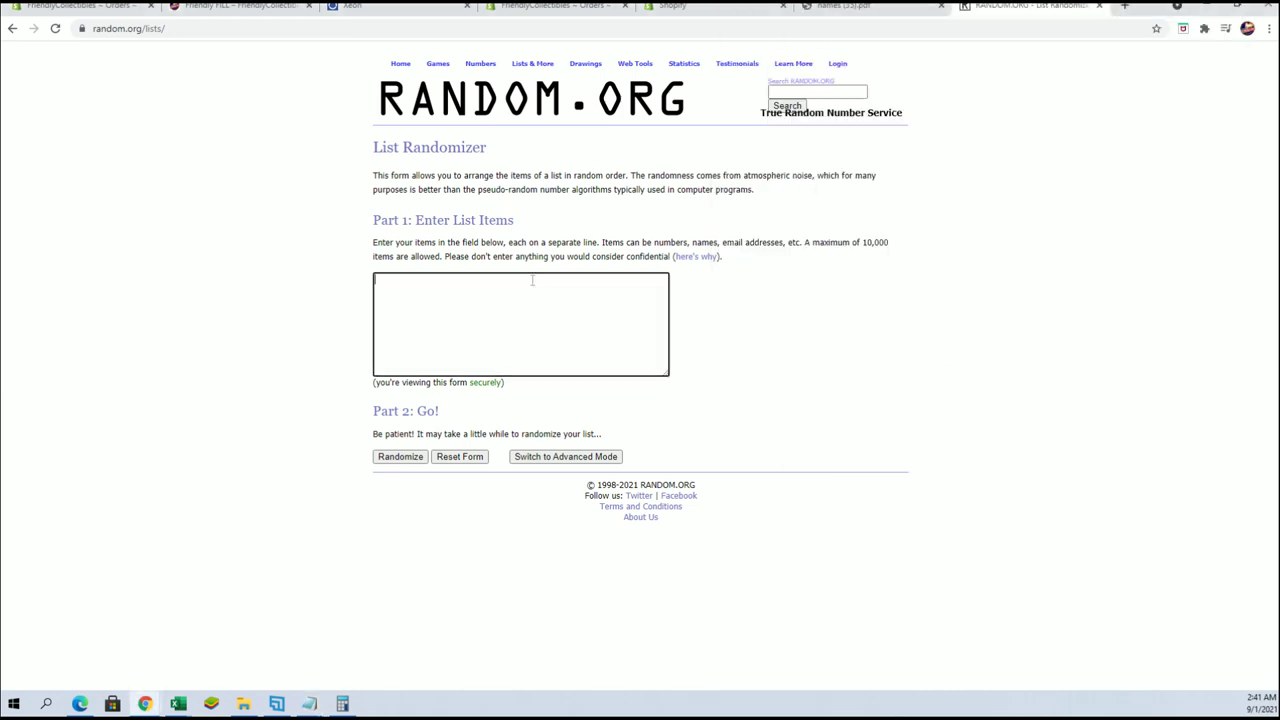
{"action": "right_click", "coordinate": [531, 282]}
{"action": "left_click", "coordinate": [565, 386]}
{"action": "left_click", "coordinate": [378, 456]}
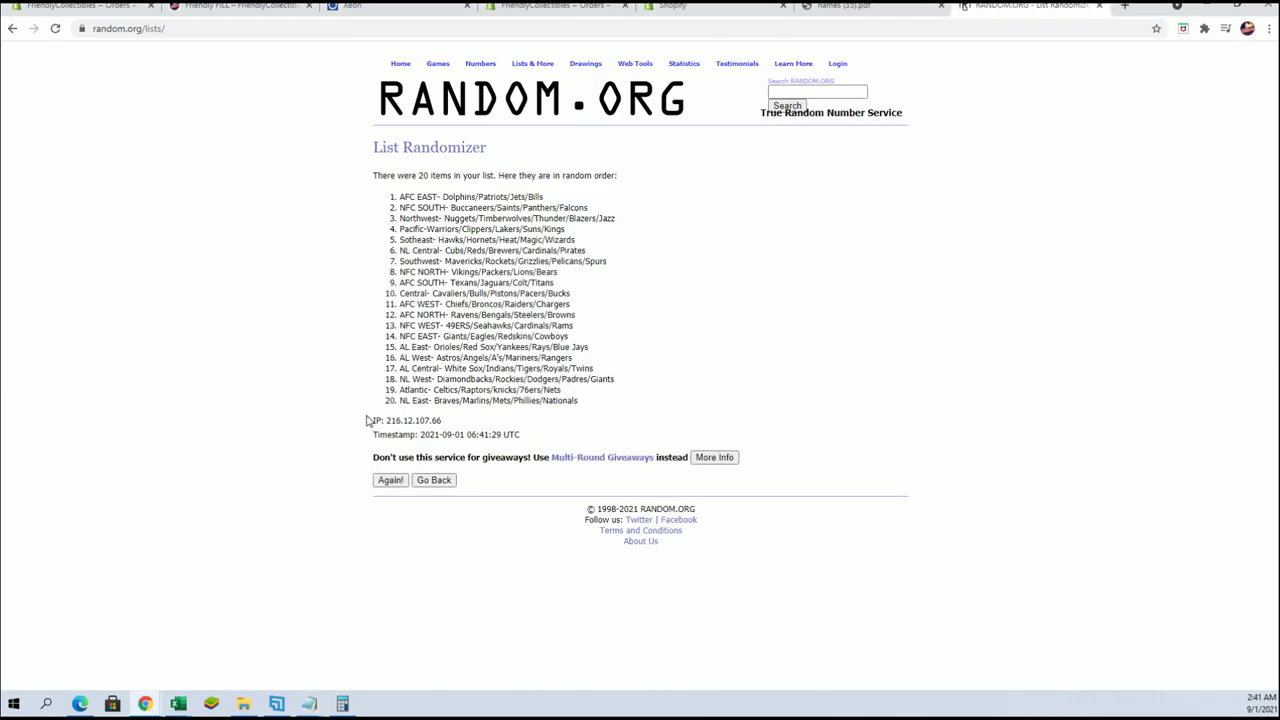
{"action": "left_click", "coordinate": [389, 481]}
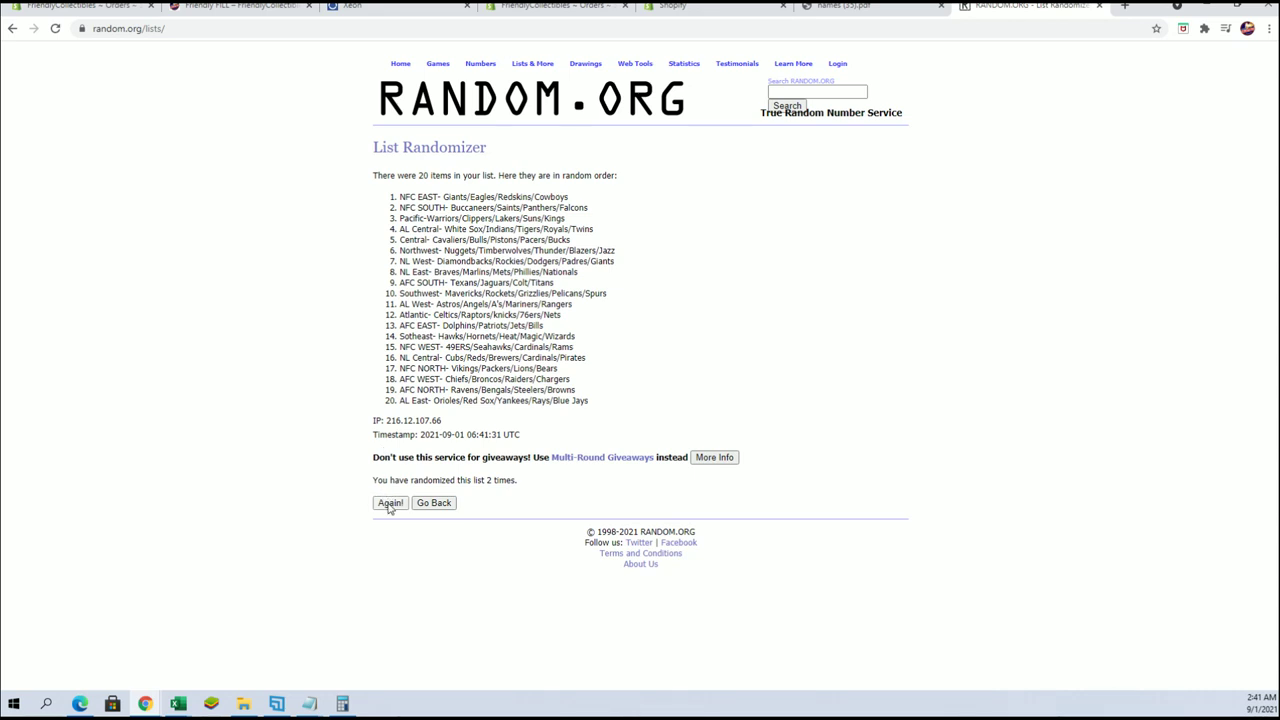
{"action": "left_click", "coordinate": [390, 506]}
{"action": "left_click", "coordinate": [390, 504]}
{"action": "left_click", "coordinate": [390, 504]}
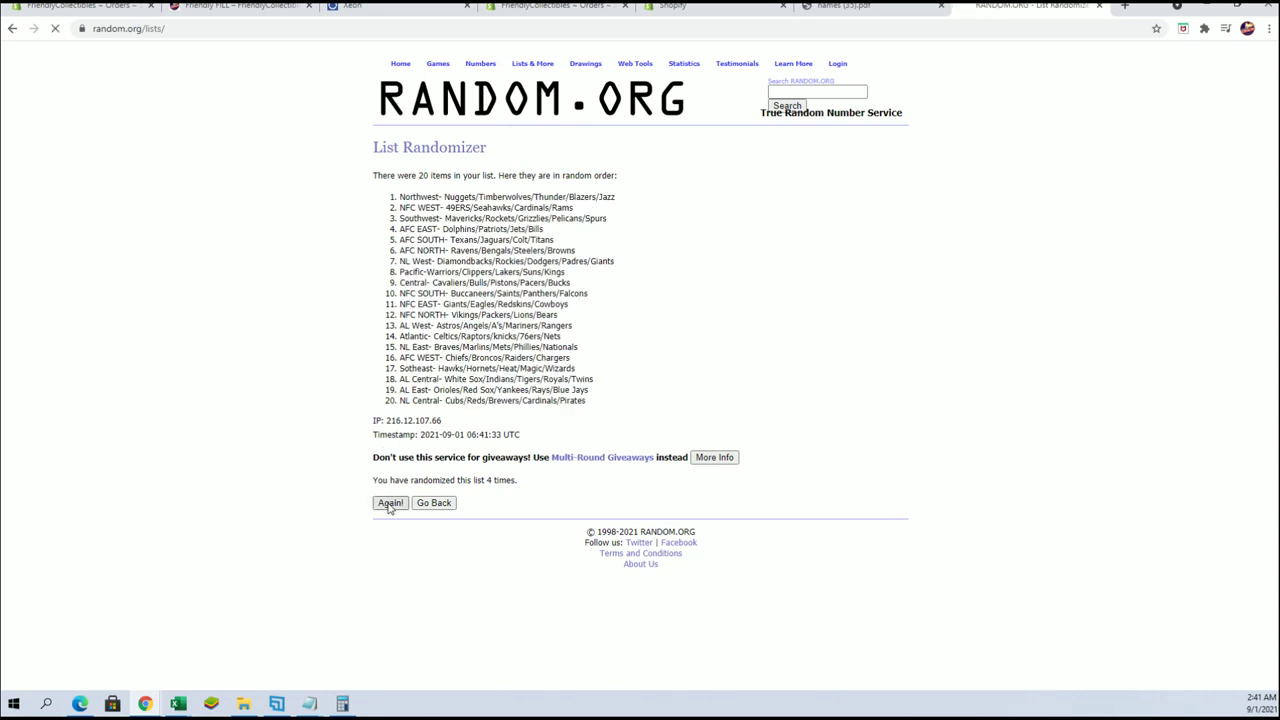
{"action": "left_click", "coordinate": [390, 504]}
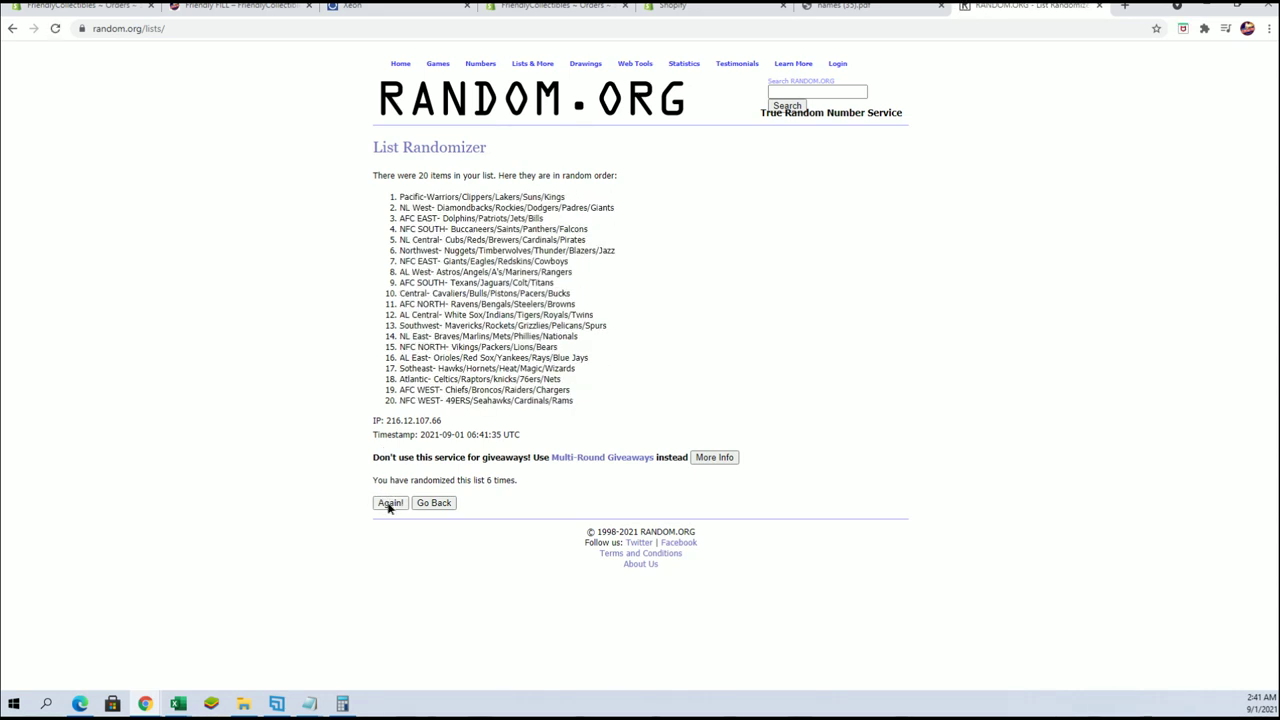
{"action": "left_click", "coordinate": [390, 504]}
Select and copy all 20 shuffled divisions
{"action": "mouse_move", "coordinate": [401, 196]}
{"action": "left_mouse_down"}
{"action": "mouse_move", "coordinate": [560, 198]}
{"action": "mouse_move", "coordinate": [632, 404]}
{"action": "left_mouse_up"}
{"action": "right_click", "coordinate": [578, 308]}
{"action": "left_click", "coordinate": [600, 315]}
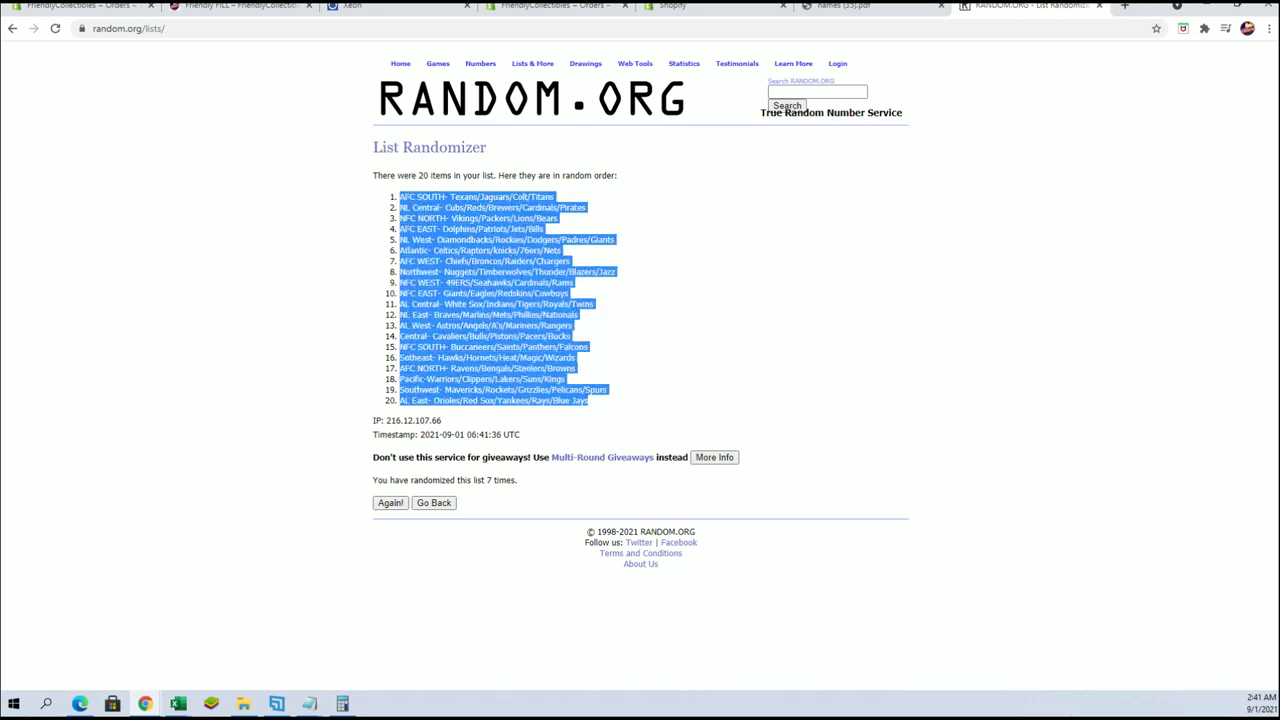
Paste the shuffled divisions into B2:B21 as plain text
{"action": "key", "text": "alt+Tab"}
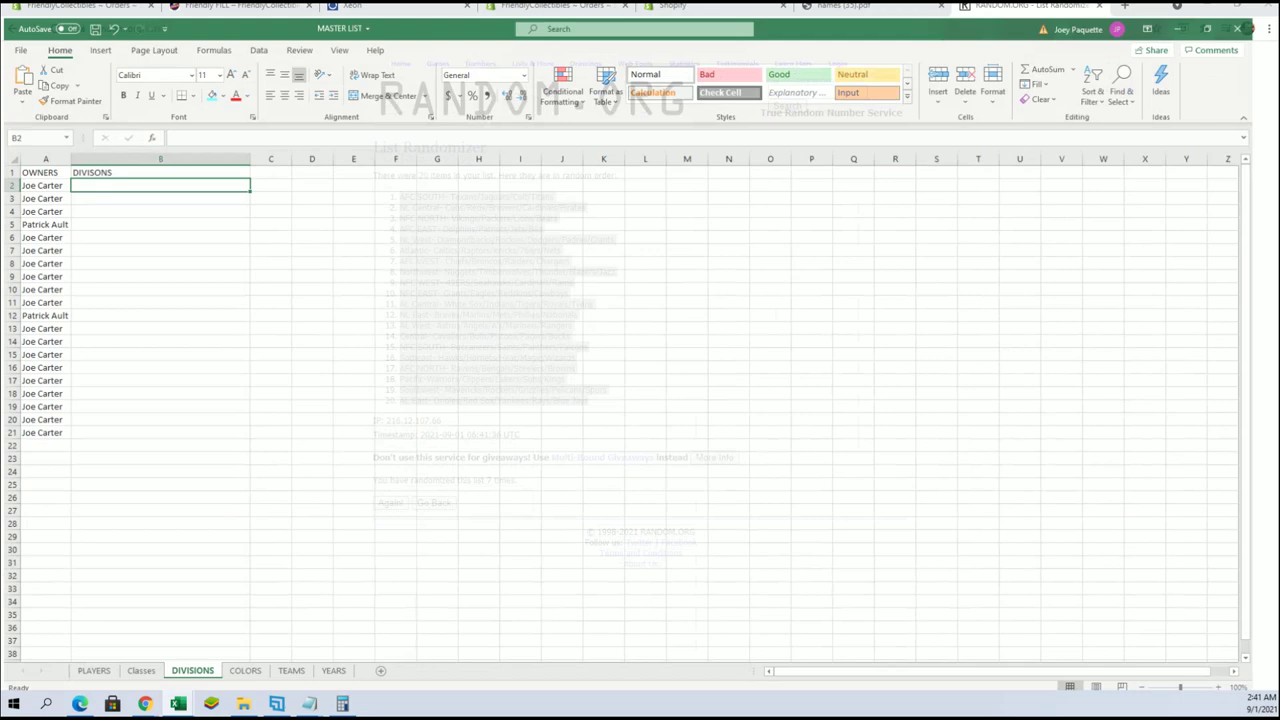
{"action": "left_click", "coordinate": [132, 163]}
{"action": "right_click", "coordinate": [132, 163]}
{"action": "left_click", "coordinate": [240, 251]}
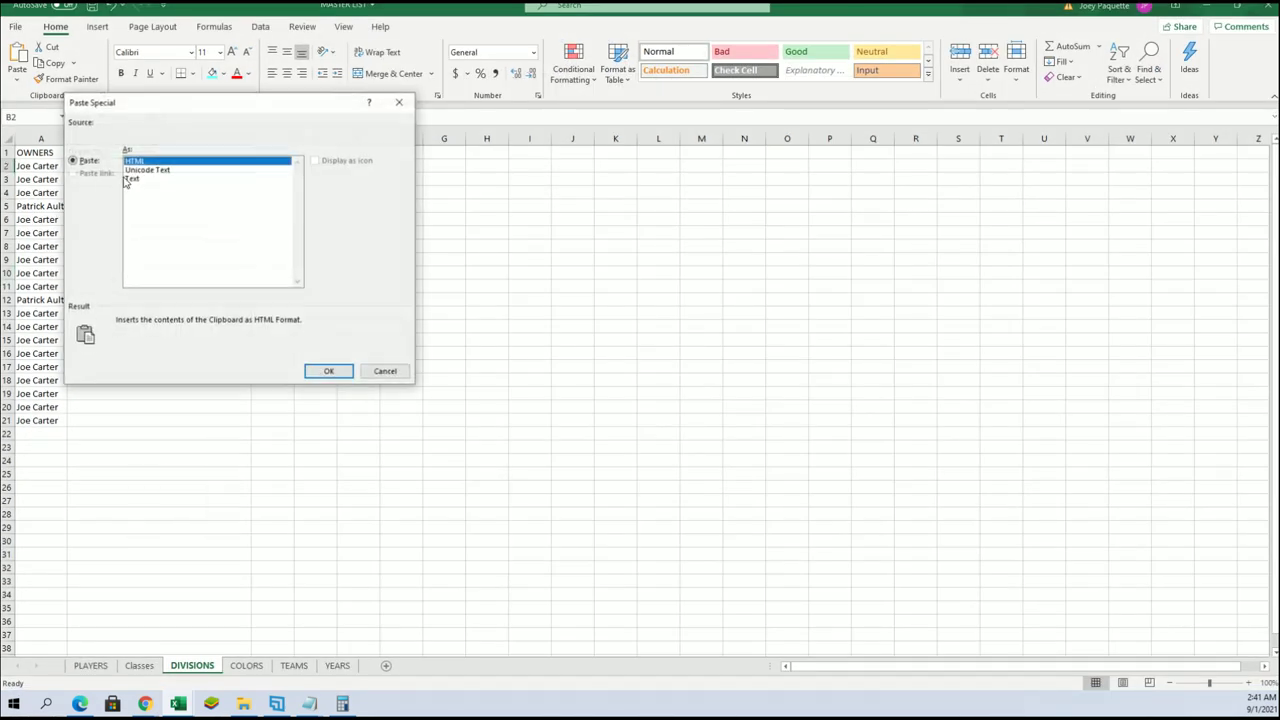
{"action": "left_click", "coordinate": [131, 170]}
{"action": "left_click", "coordinate": [131, 178]}
{"action": "left_click", "coordinate": [321, 372]}
{"action": "left_click", "coordinate": [346, 318]}
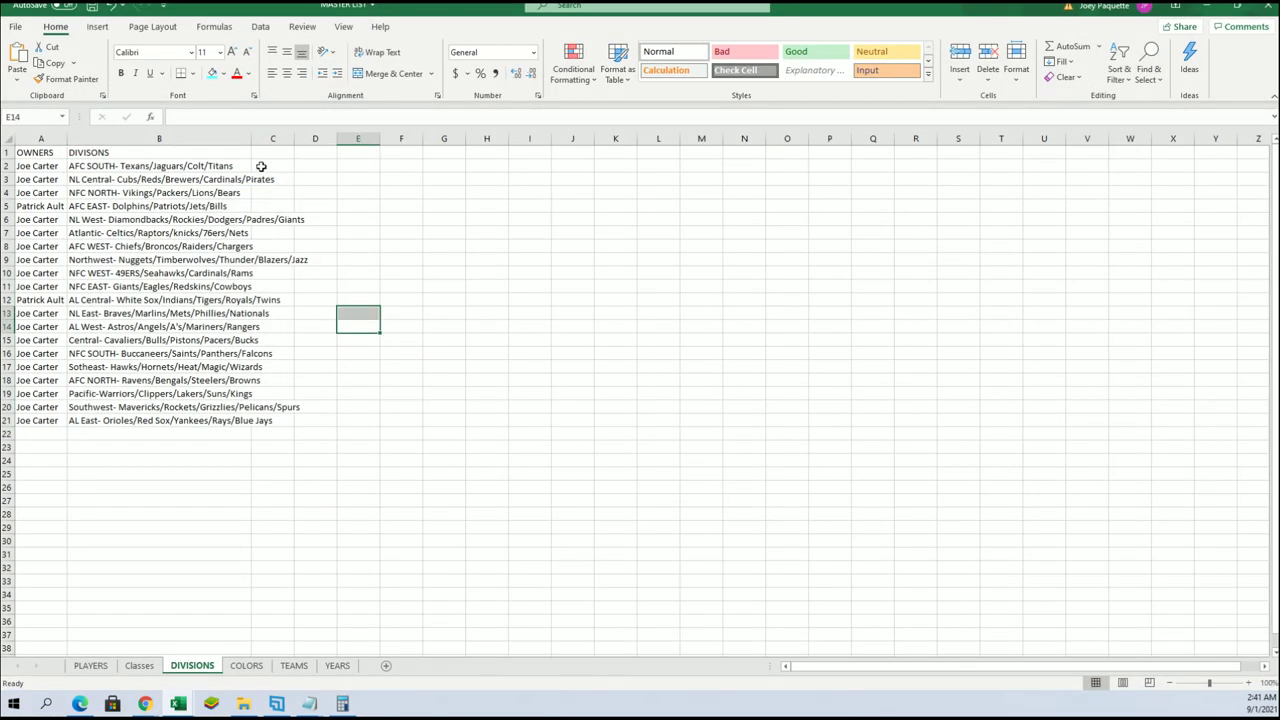
Autofit column B, then make columns A and B bold with all borders
{"action": "double_click", "coordinate": [251, 140]}
{"action": "left_click", "coordinate": [340, 205]}
{"action": "left_click_drag", "start_coordinate": [41, 138], "coordinate": [190, 138]}
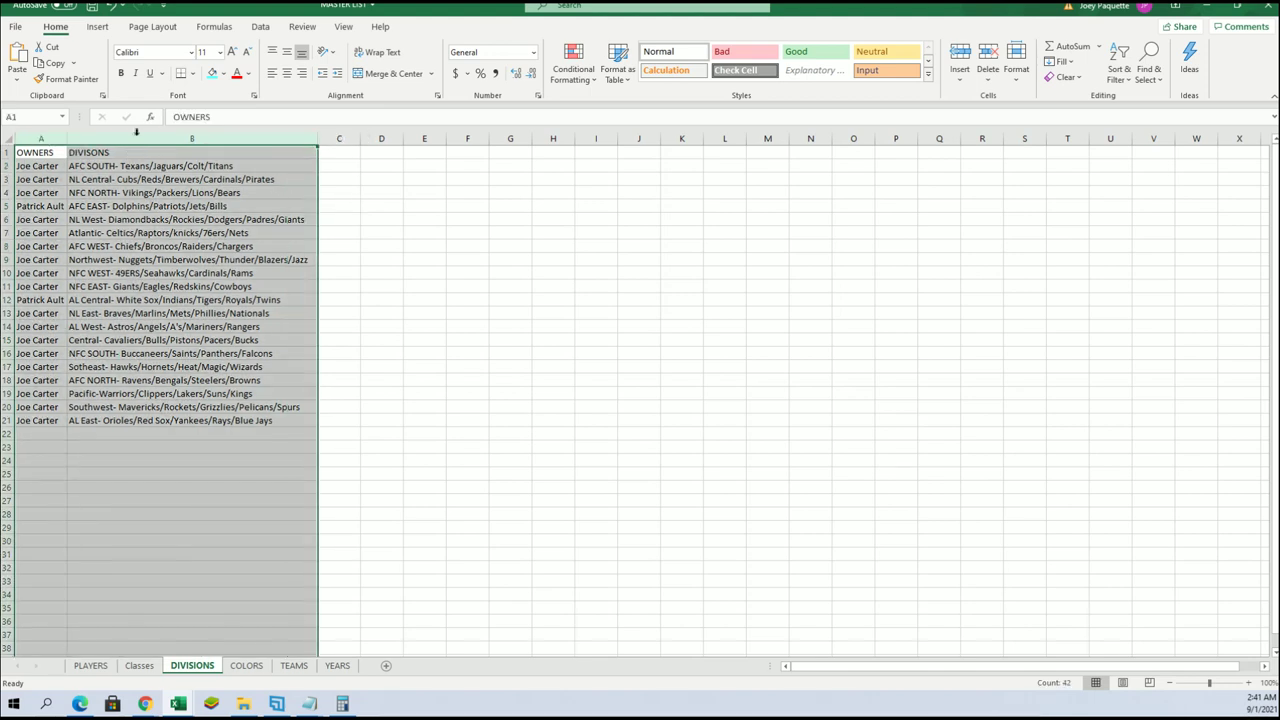
{"action": "left_click", "coordinate": [121, 73]}
{"action": "left_click", "coordinate": [192, 73]}
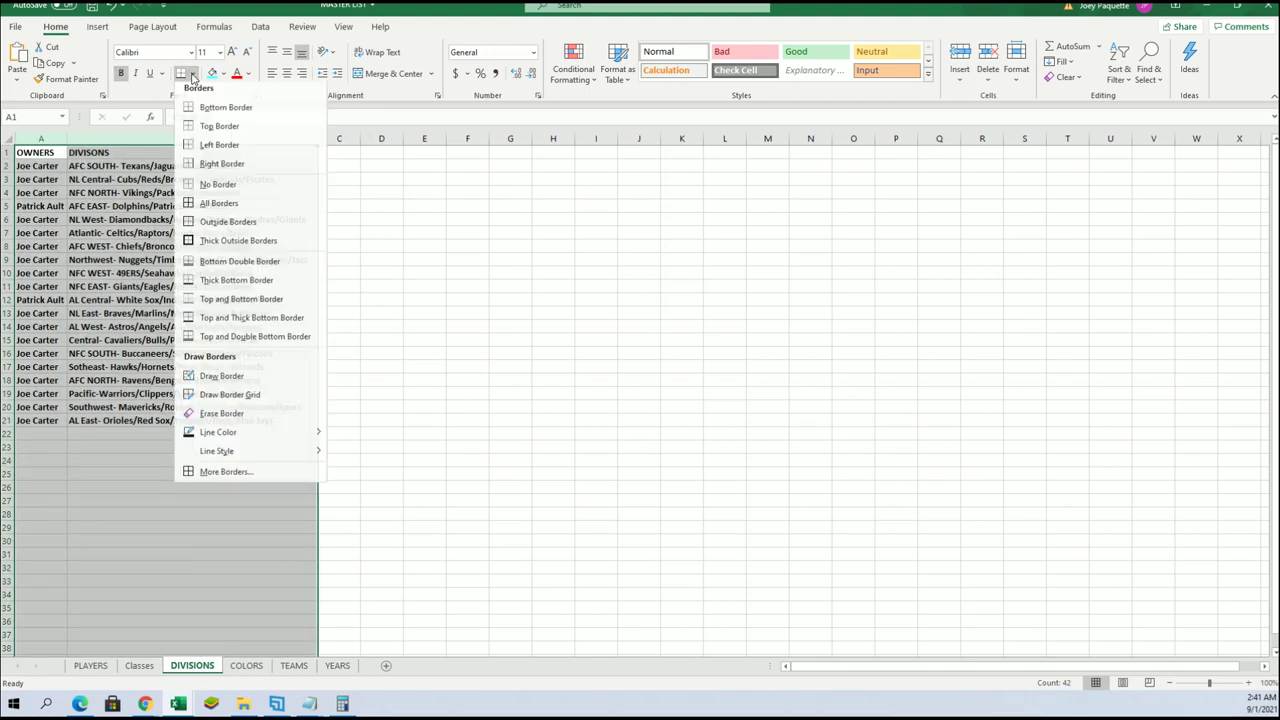
{"action": "left_click", "coordinate": [230, 205]}
{"action": "left_click", "coordinate": [340, 205]}
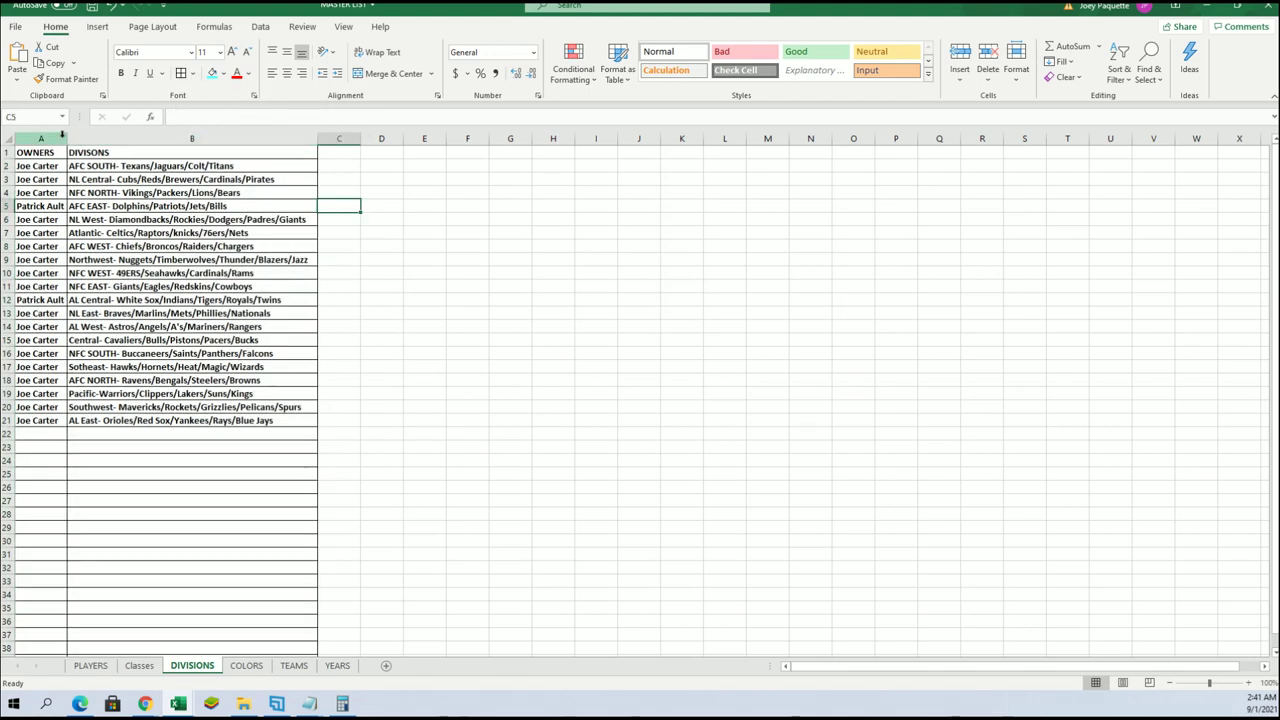
Check a pasted division's full text, select A2, and zoom in on the sheet
{"action": "left_click", "coordinate": [296, 224]}
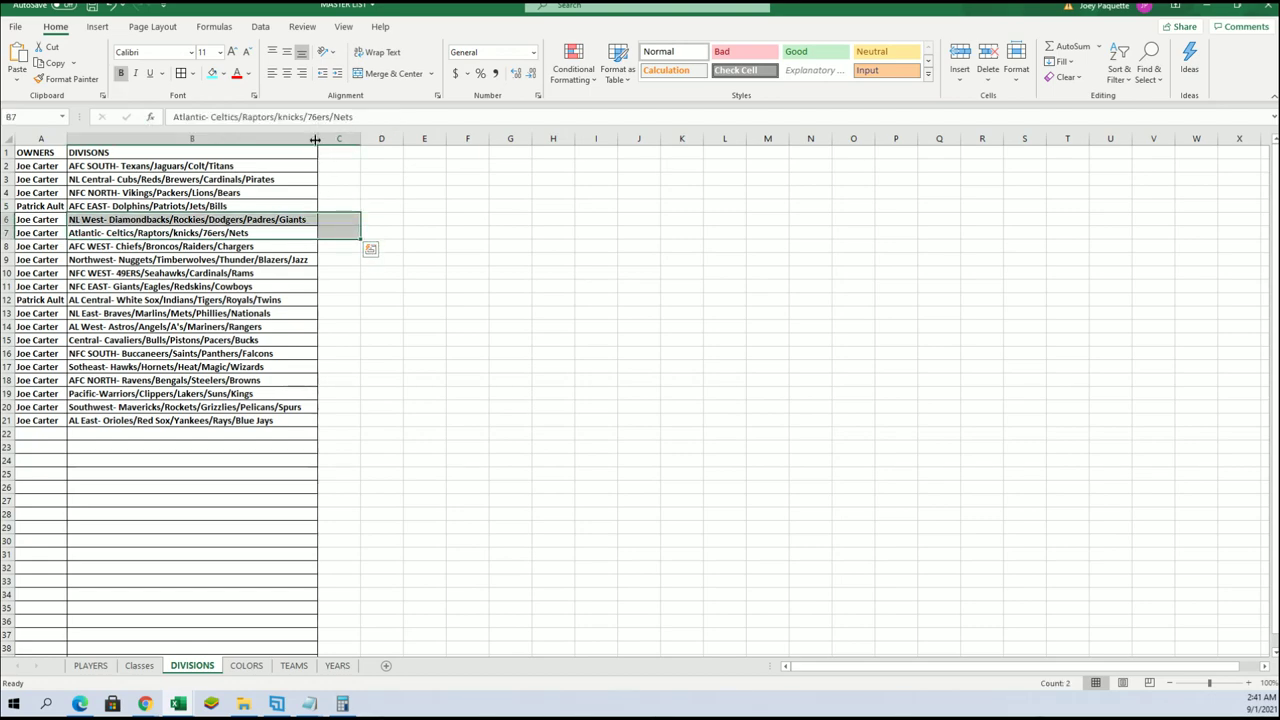
{"action": "left_click", "coordinate": [35, 168]}
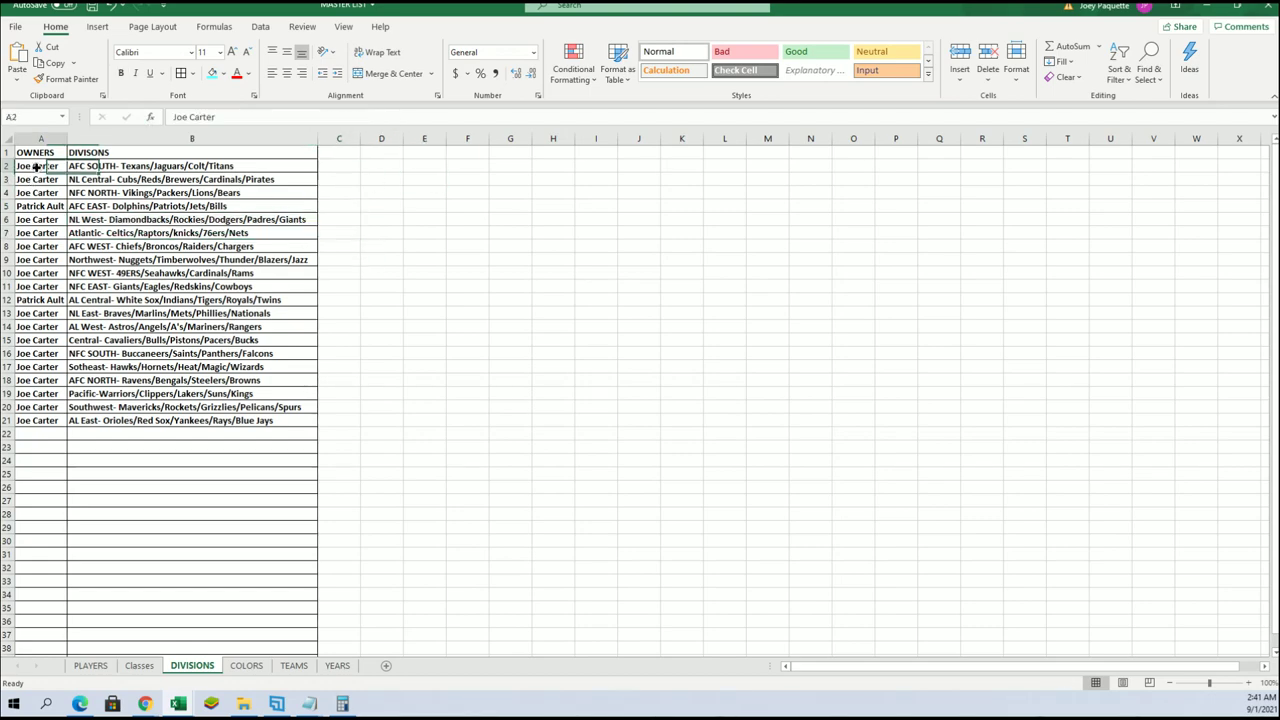
{"action": "left_click", "coordinate": [1248, 683]}
{"action": "left_click", "coordinate": [1248, 683]}
{"action": "left_click", "coordinate": [1248, 683]}
{"action": "left_click", "coordinate": [1248, 683]}
Click in the lower-right area of the Excel window
{"action": "left_click", "coordinate": [1135, 598]}
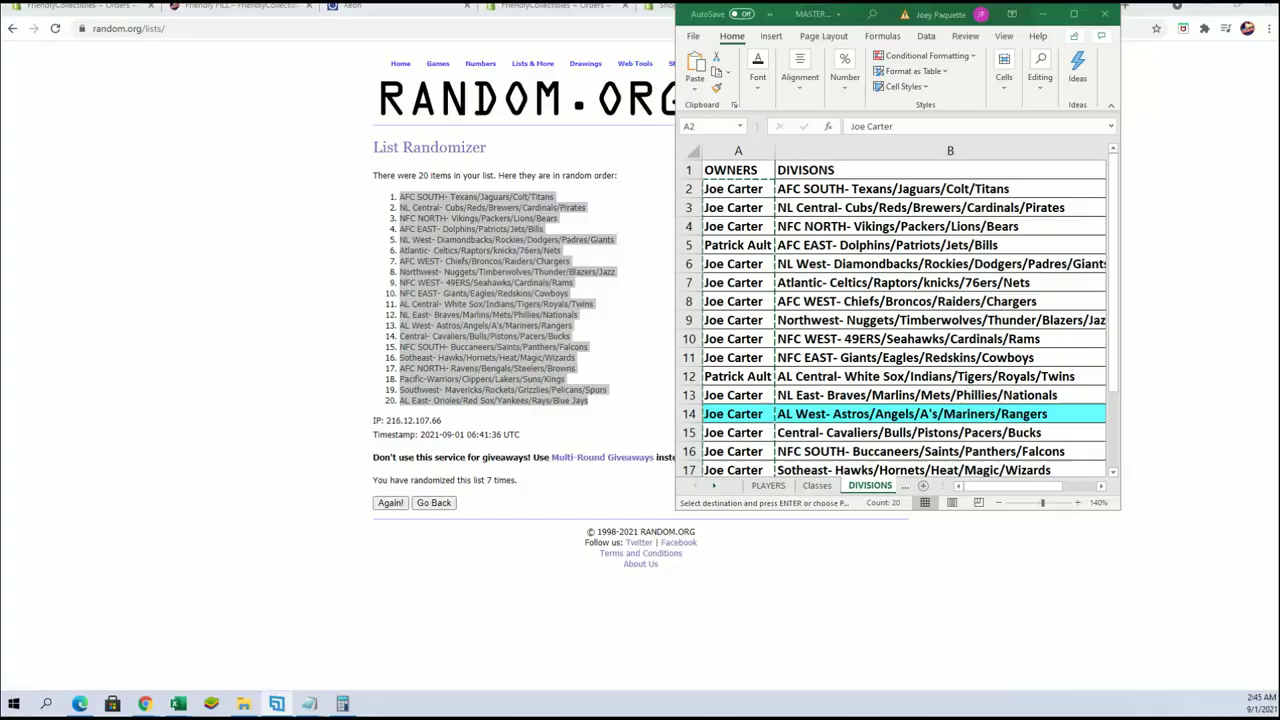
Open the List Randomizer and paste the 20 owner names into its box
{"action": "left_click", "coordinate": [217, 120]}
{"action": "mouse_move", "coordinate": [532, 63]}
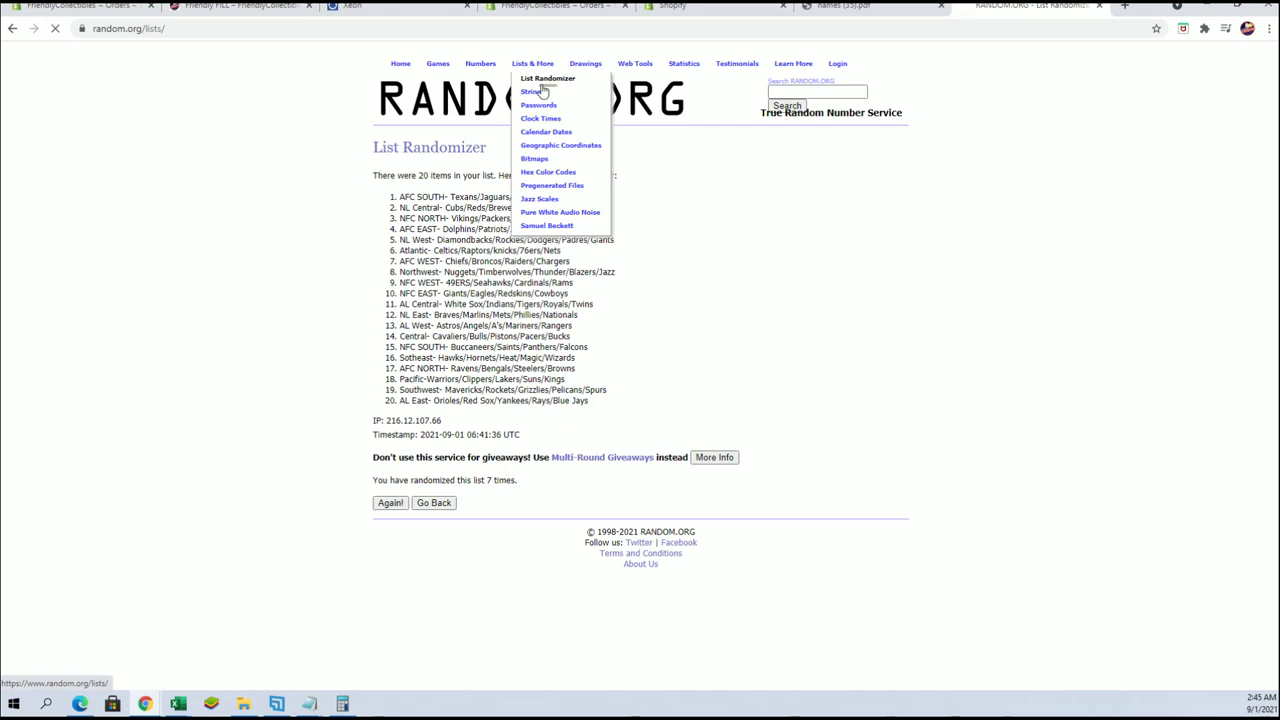
{"action": "right_click", "coordinate": [380, 292]}
{"action": "left_click", "coordinate": [445, 397]}
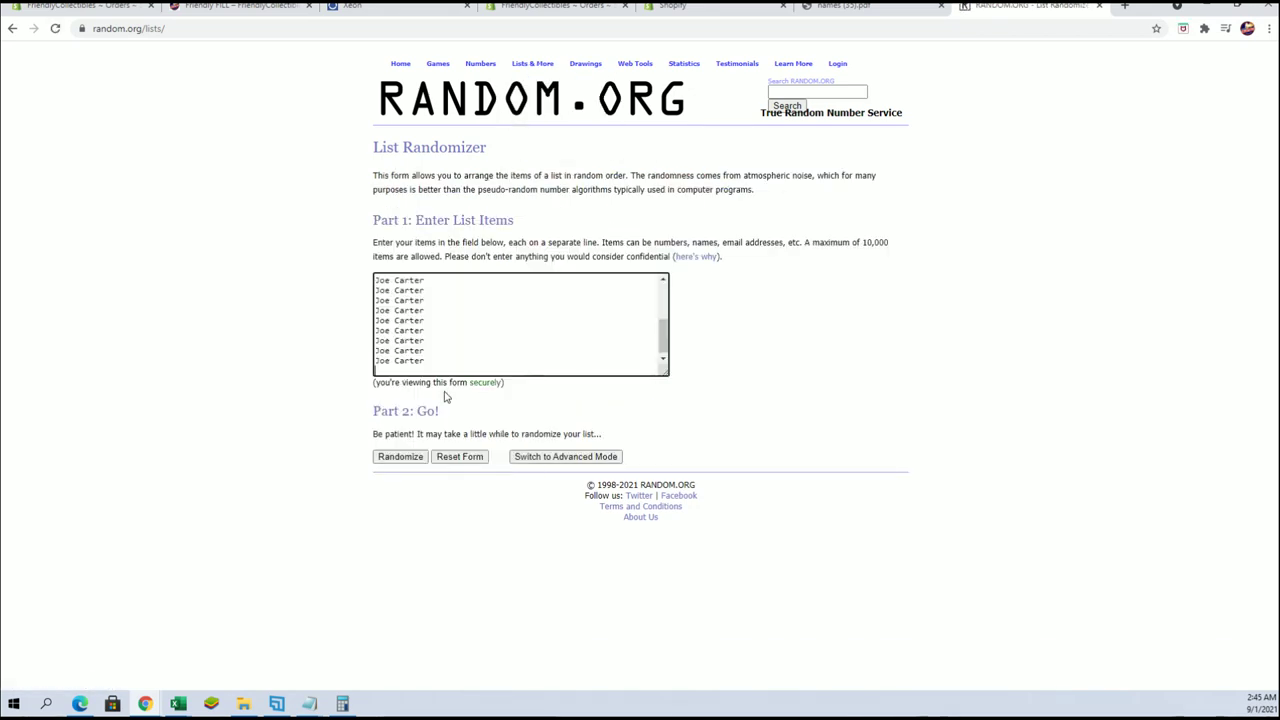
Randomize the owner names and reshuffle until 7 randomizations are reported
{"action": "left_click", "coordinate": [397, 459]}
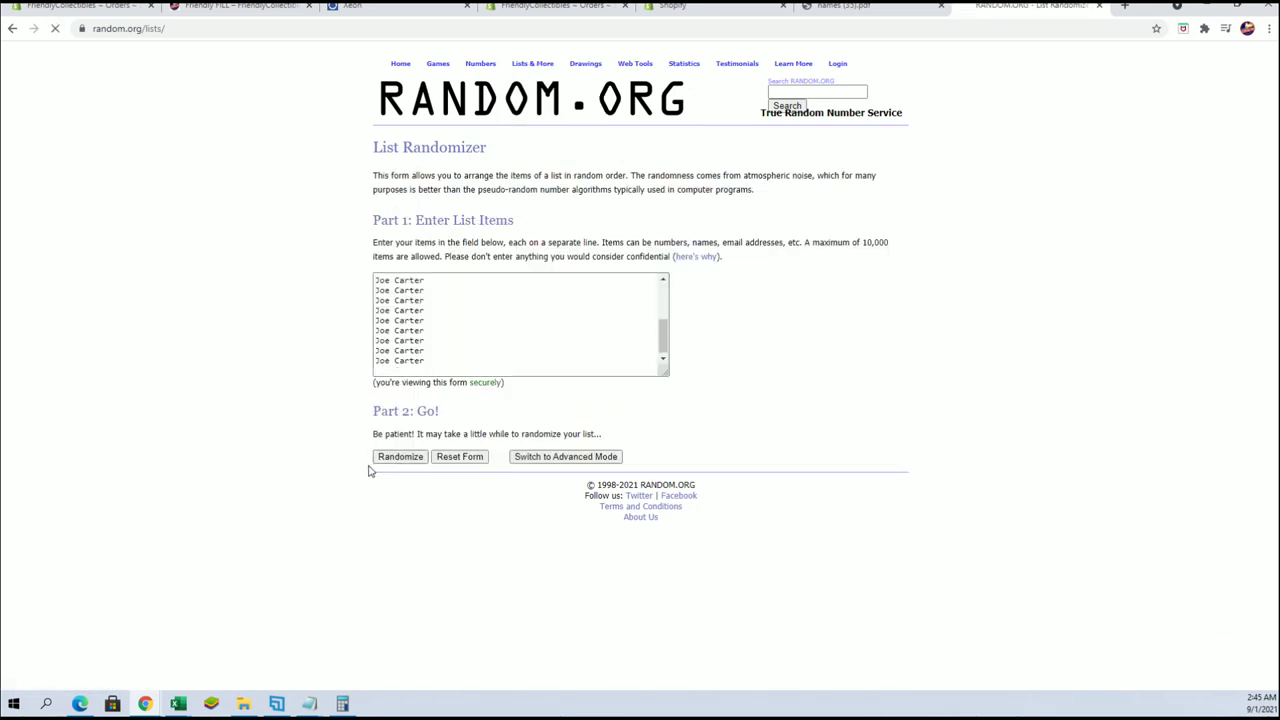
{"action": "left_click", "coordinate": [389, 483]}
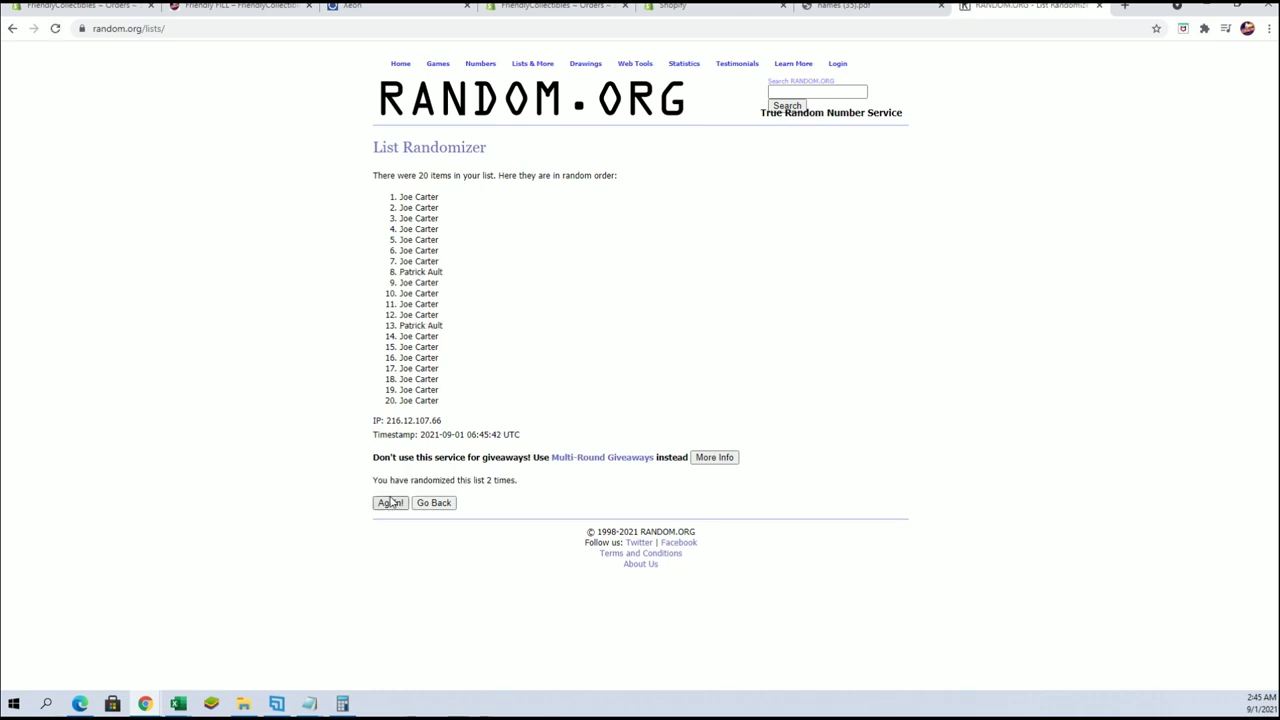
{"action": "left_click", "coordinate": [391, 503]}
{"action": "left_click", "coordinate": [391, 503]}
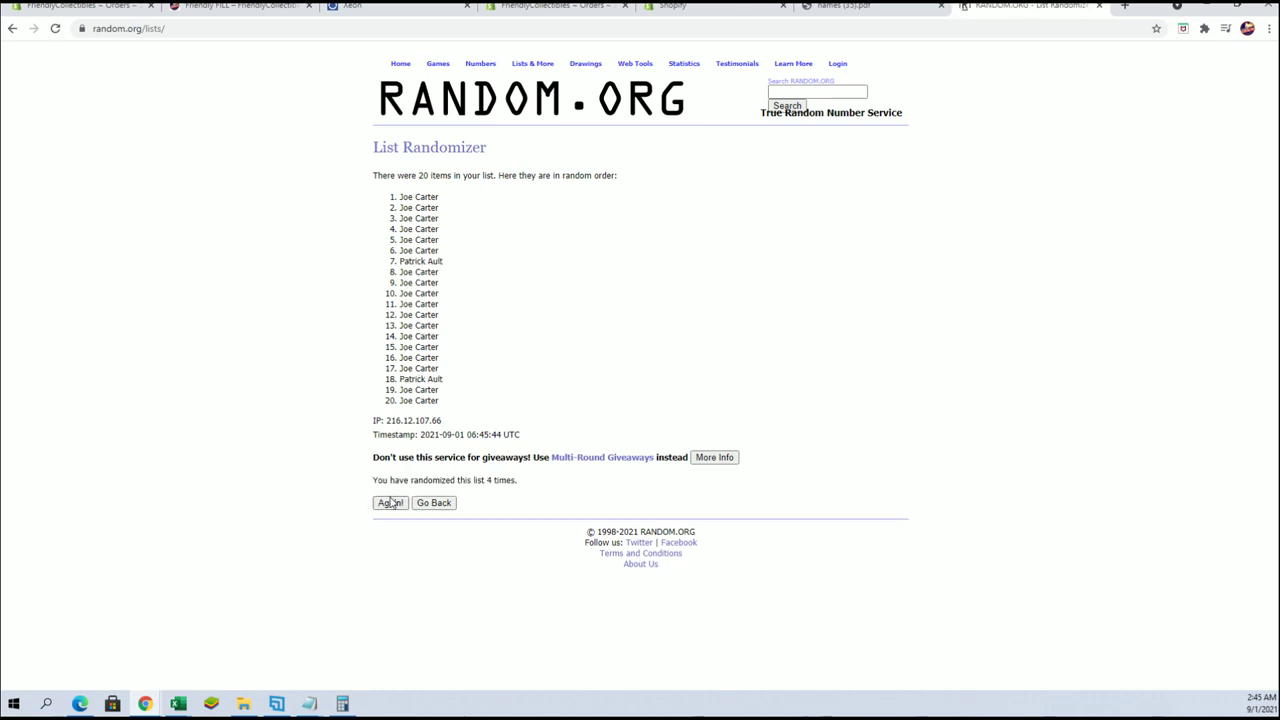
{"action": "left_click", "coordinate": [391, 503]}
{"action": "left_click", "coordinate": [391, 503]}
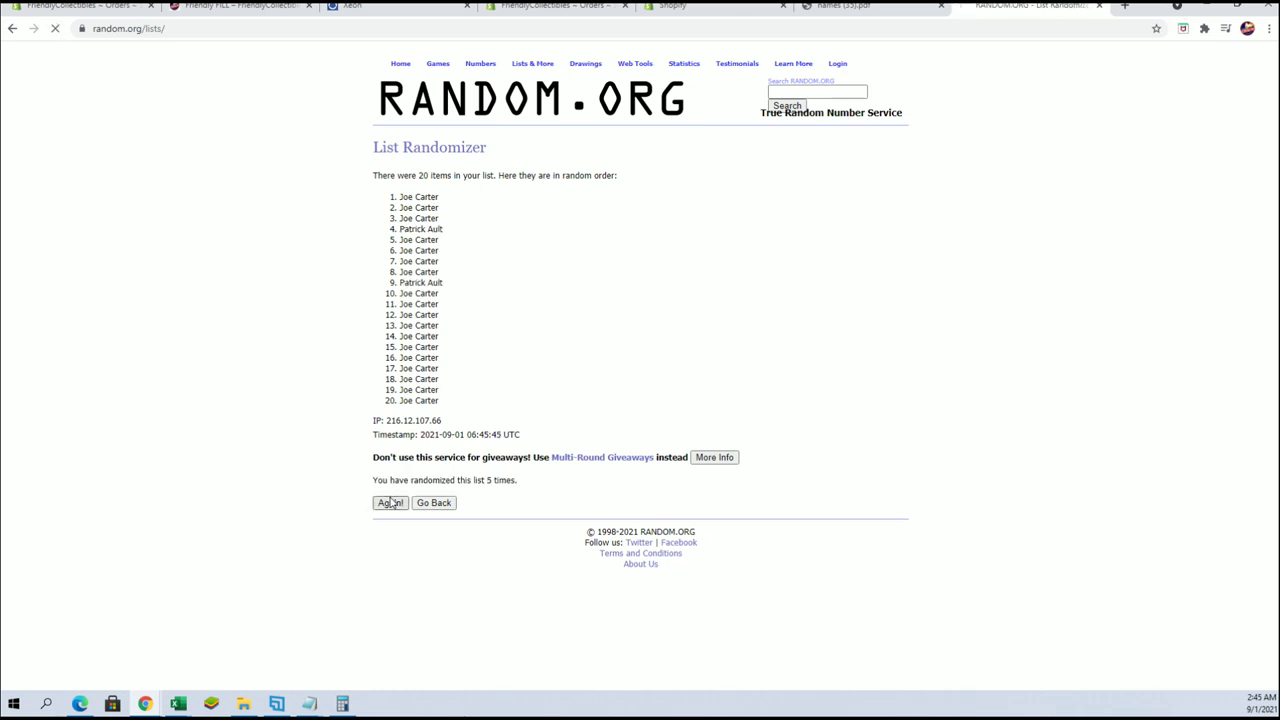
{"action": "left_click", "coordinate": [391, 503]}
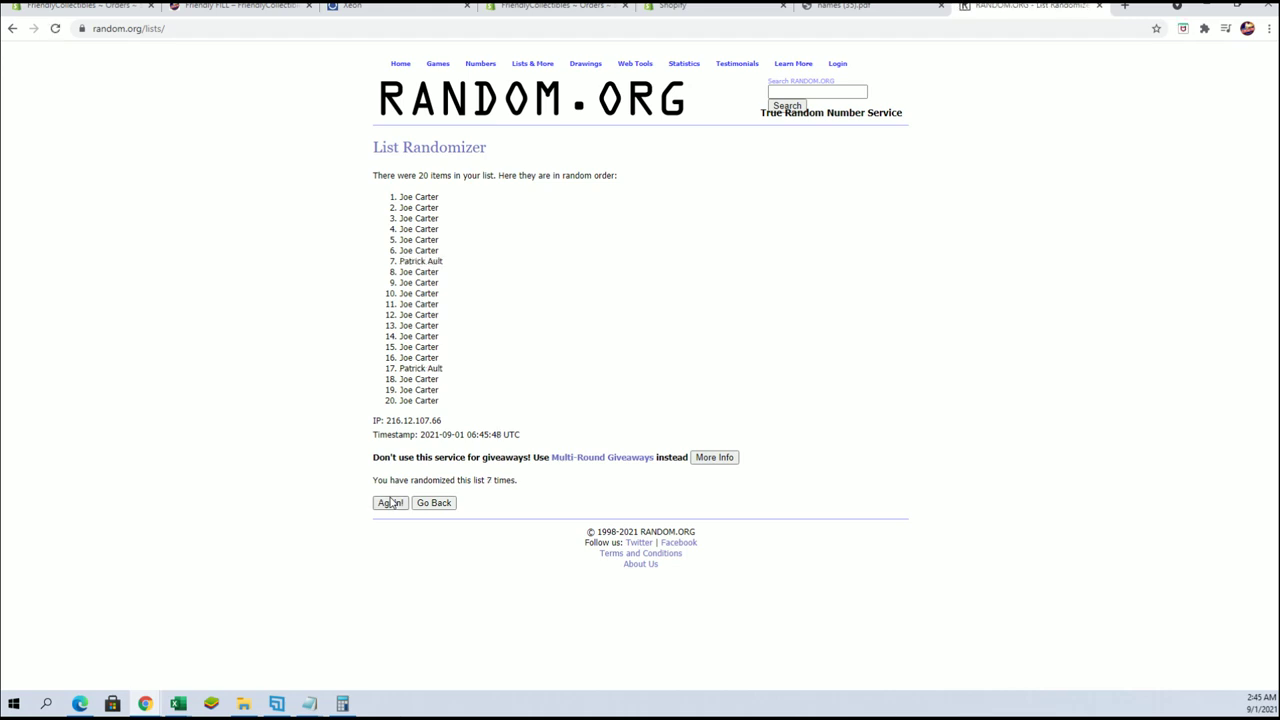